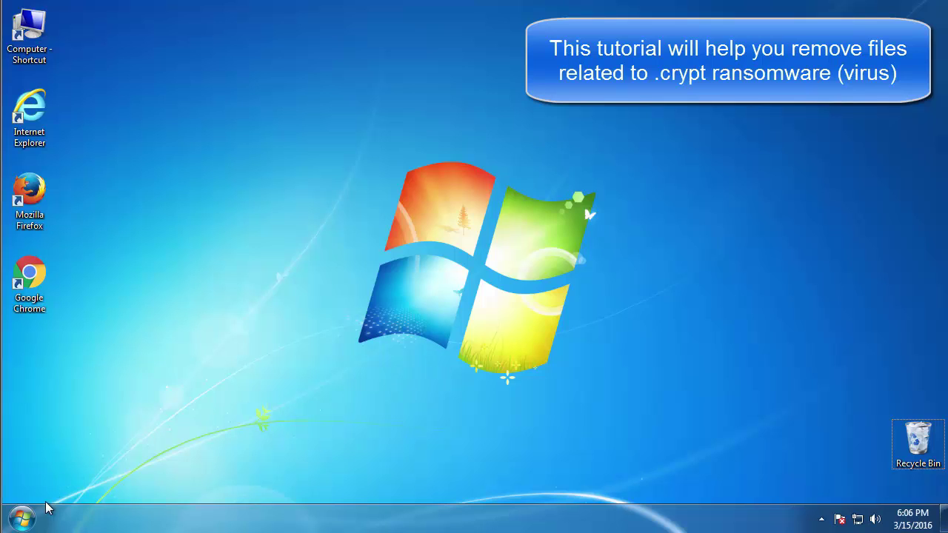
Launch System Configuration by searching msconfig from the Start menu.
left_click(22, 519)
left_click(83, 480)
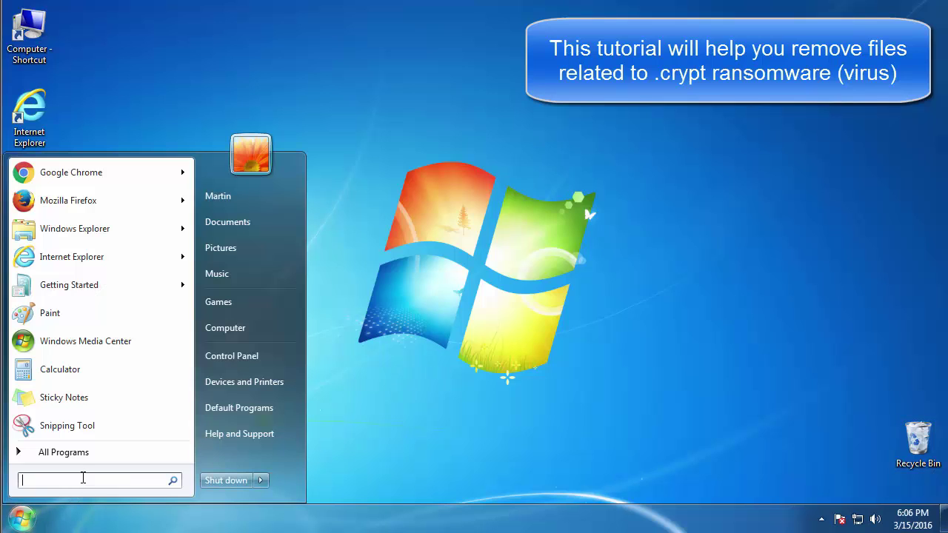
type("msconfig")
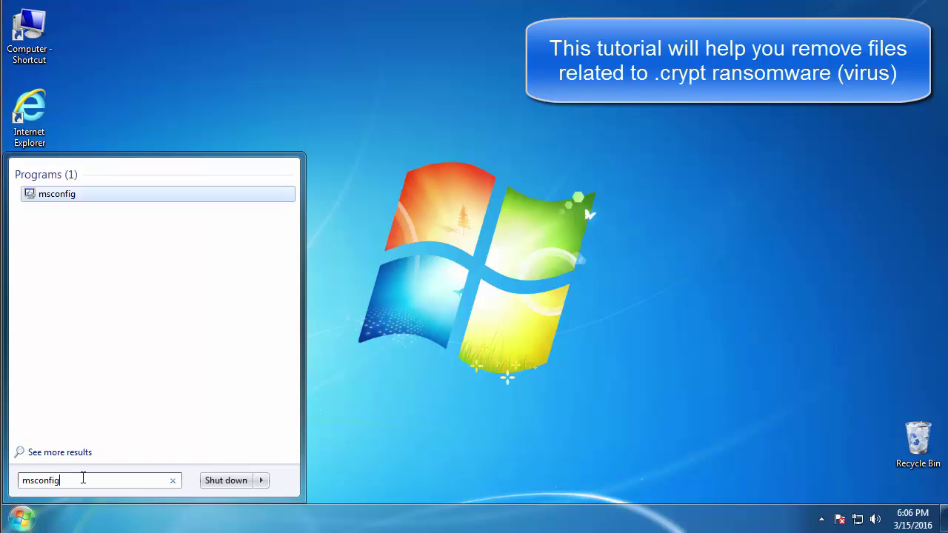
key("Return")
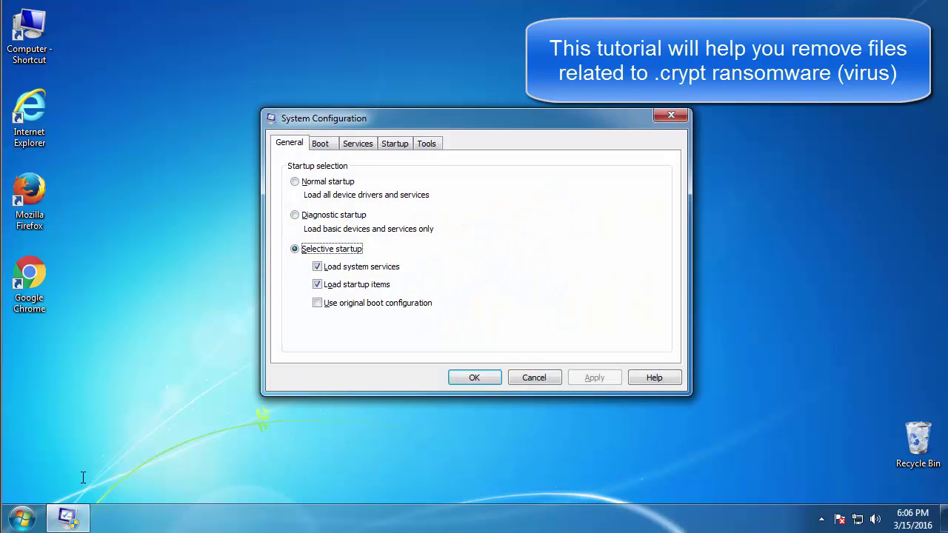
Enable Safe boot (Minimal) on the Boot tab and confirm with OK.
left_click(317, 146)
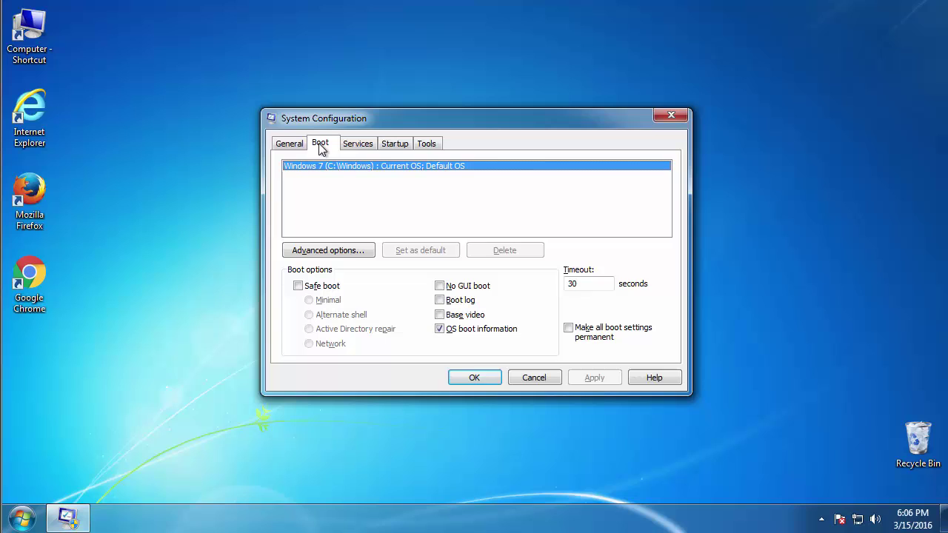
left_click(298, 286)
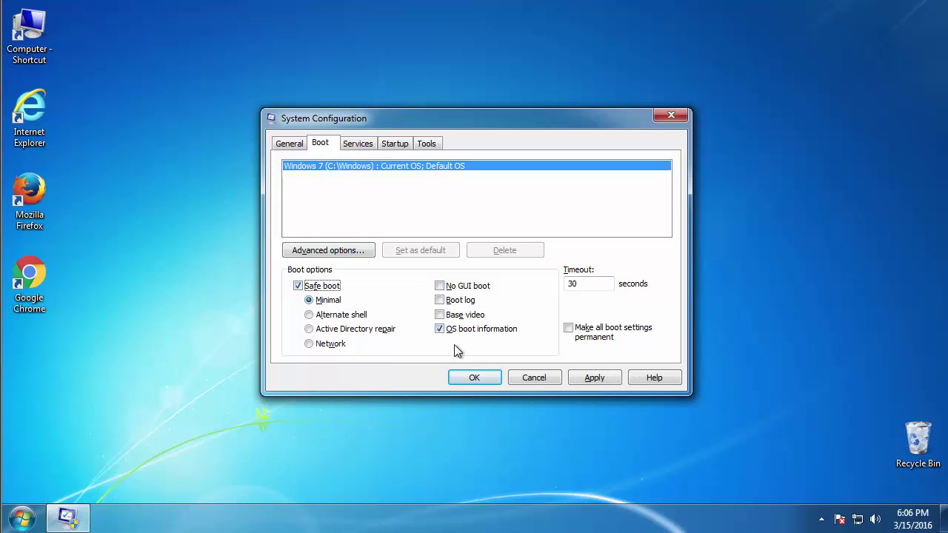
left_click(481, 377)
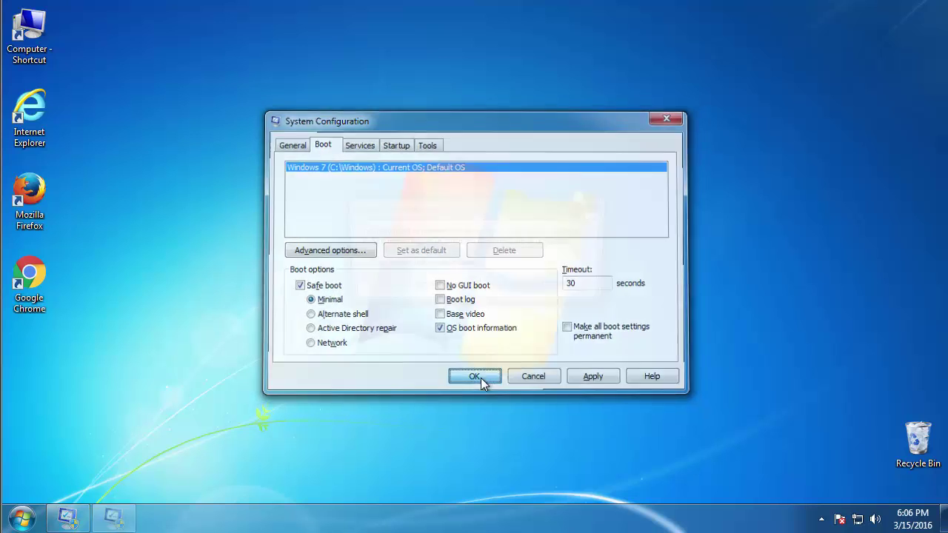
Restart into Safe Mode, then set Folder Options to always show menus and hidden files.
left_click(427, 287)
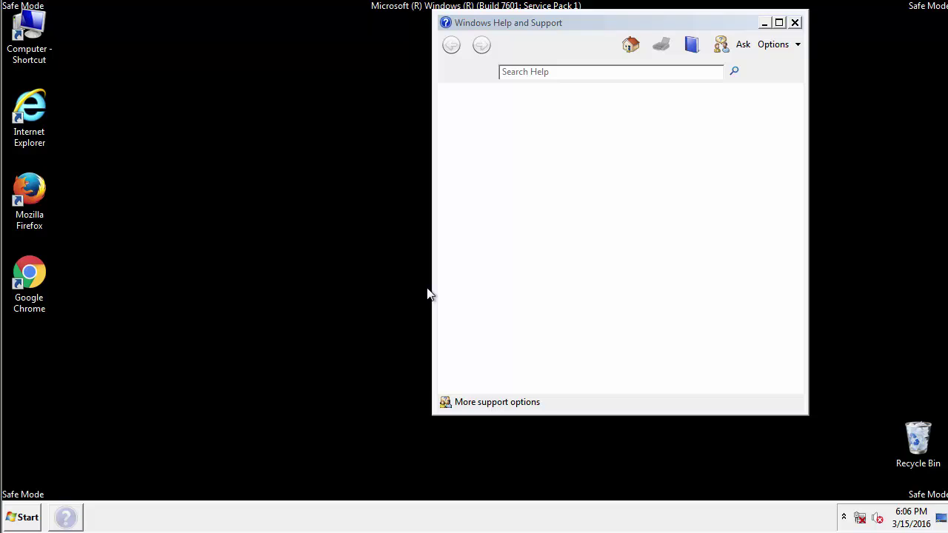
left_click(795, 23)
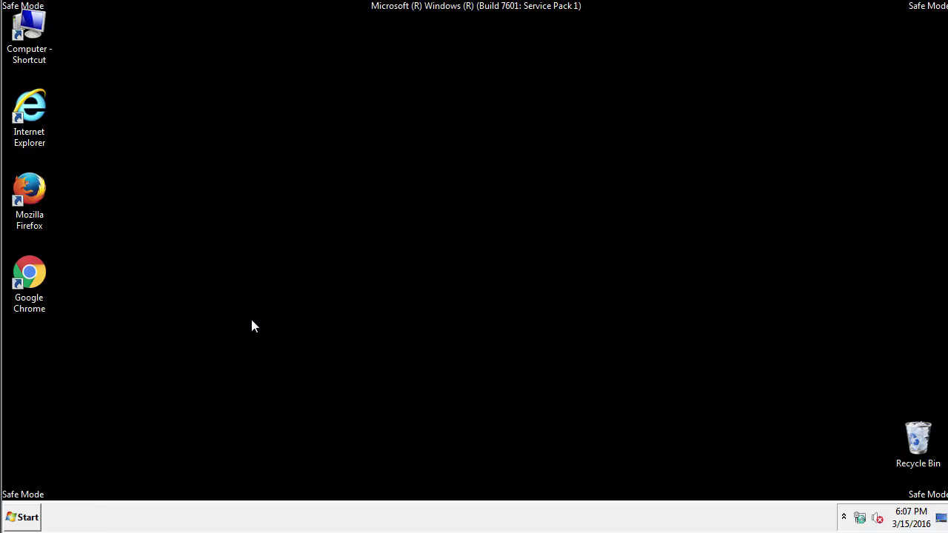
left_click(34, 517)
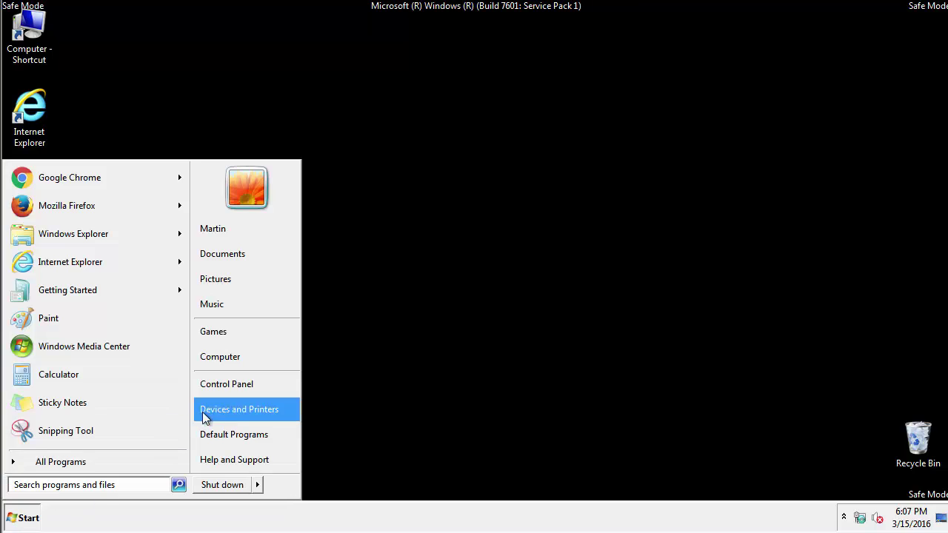
left_click(239, 384)
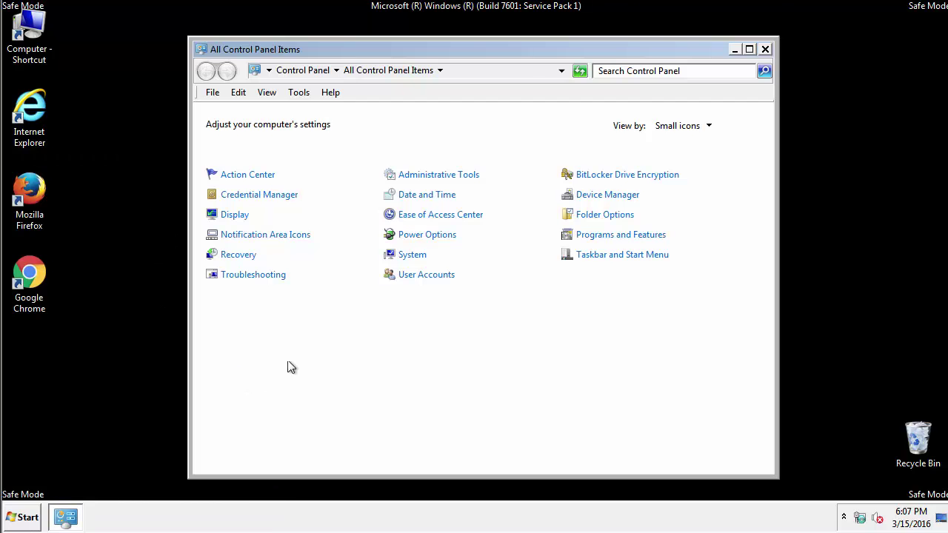
left_click(608, 214)
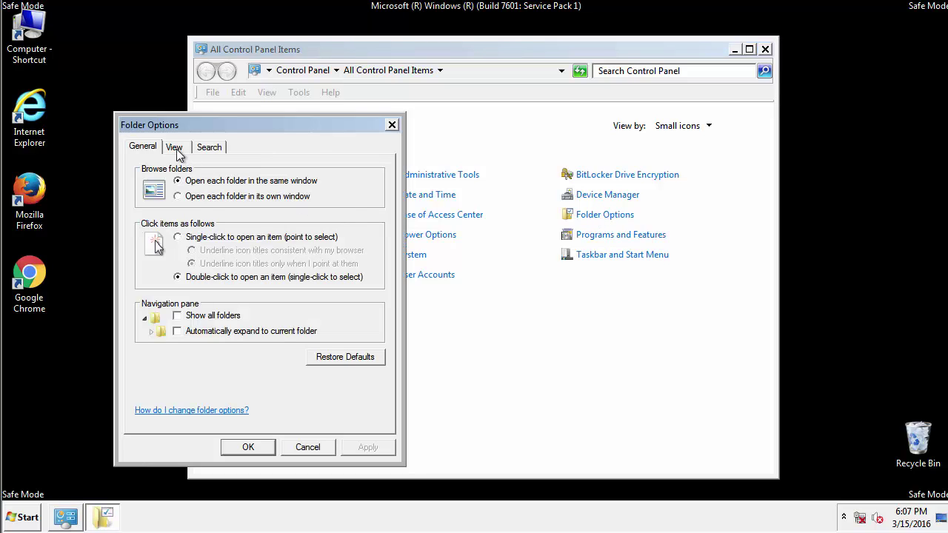
left_click(178, 151)
left_click(161, 282)
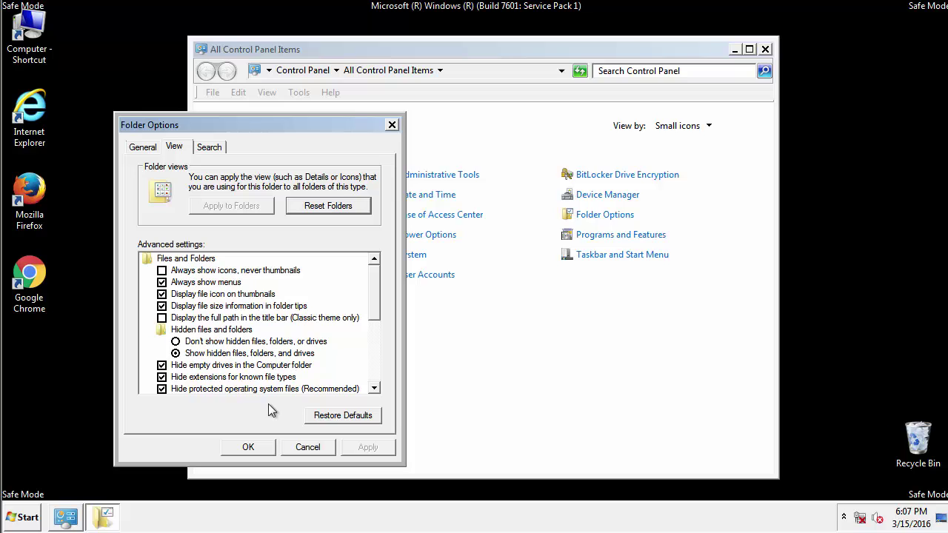
left_click(249, 448)
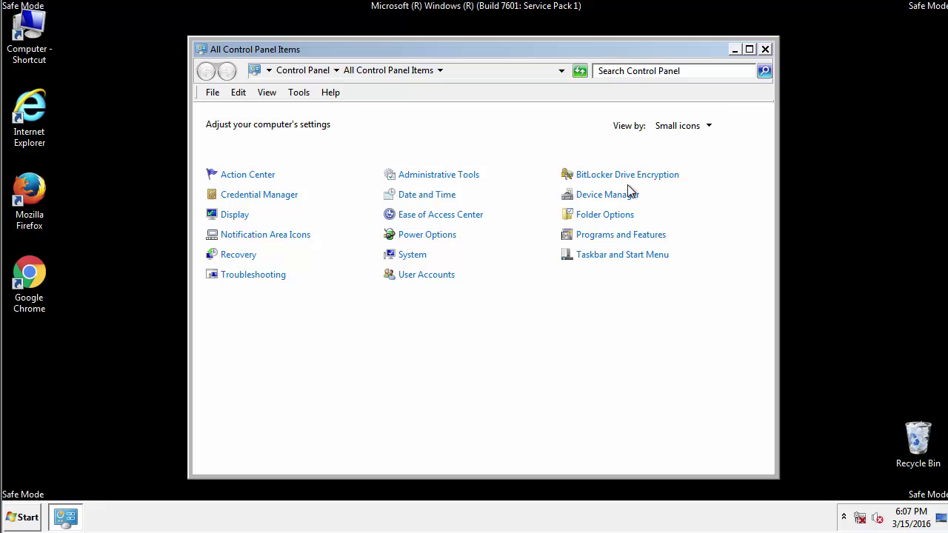
Close Control Panel and open the Windows folder on Local Disk (C:).
left_click(765, 50)
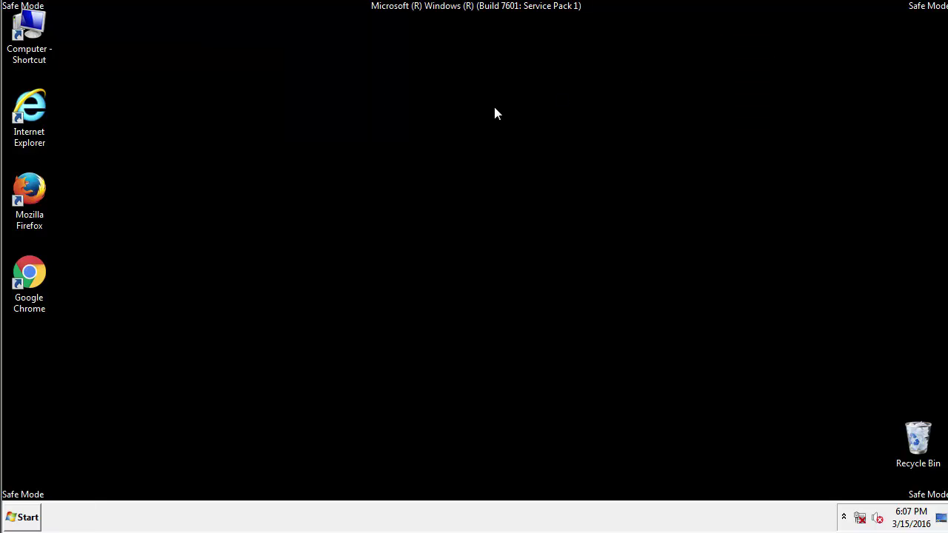
double_click(30, 26)
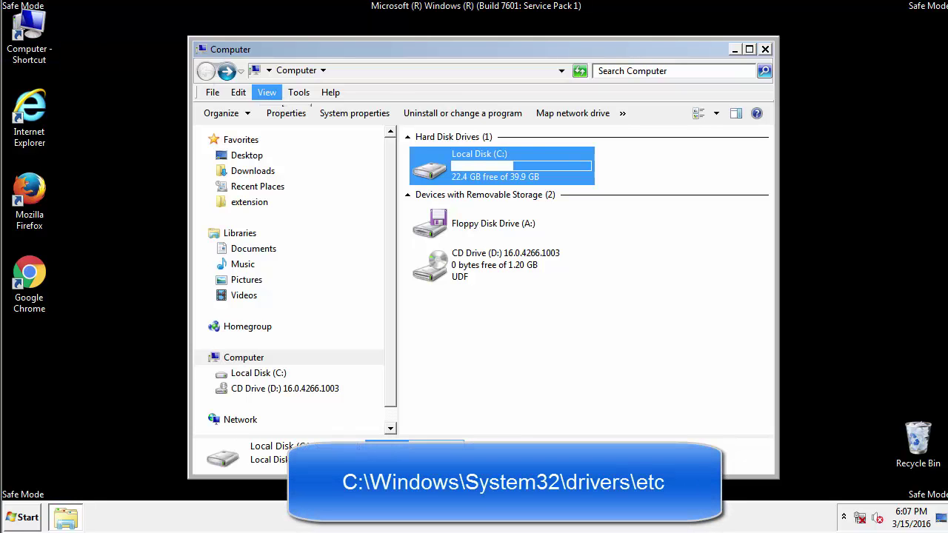
double_click(434, 170)
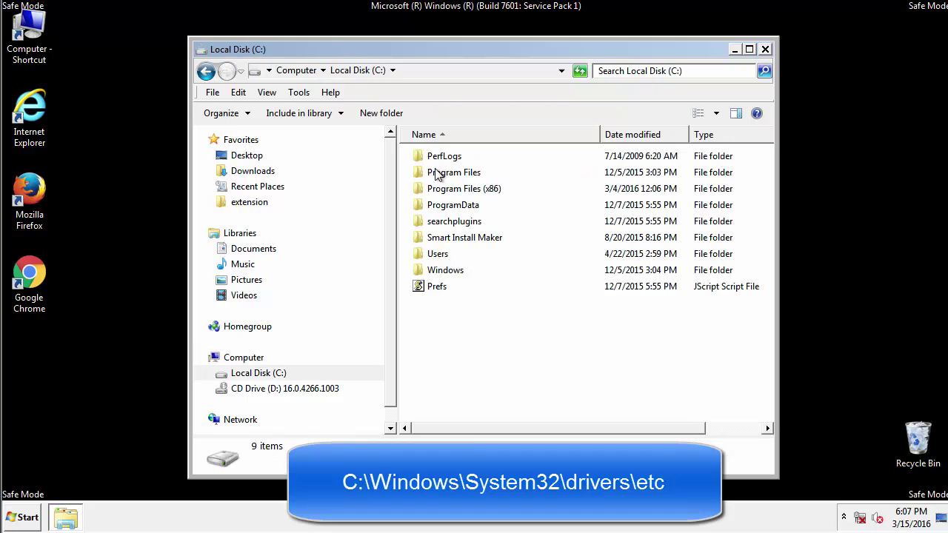
left_click(433, 272)
double_click(433, 272)
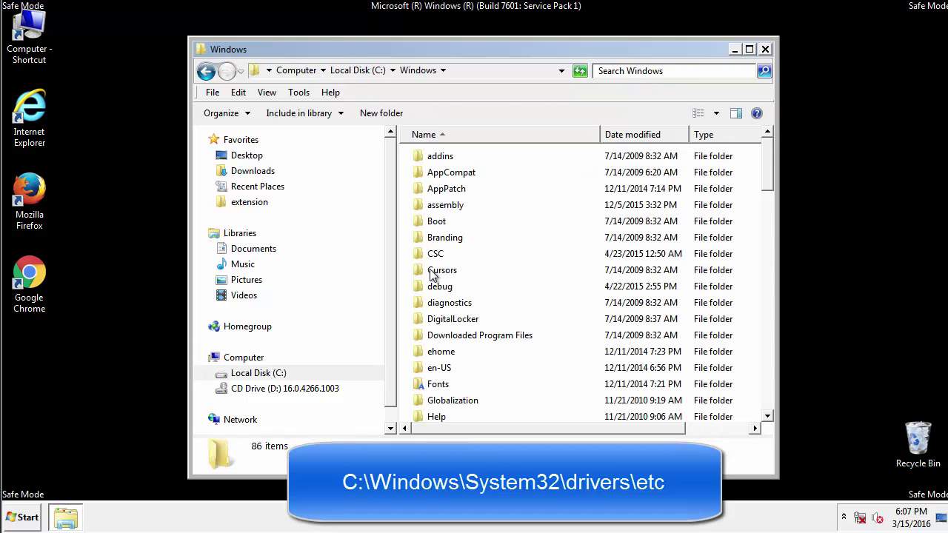
Navigate into System32\drivers\etc and open the hosts file.
scroll(437, 334, "down", 6)
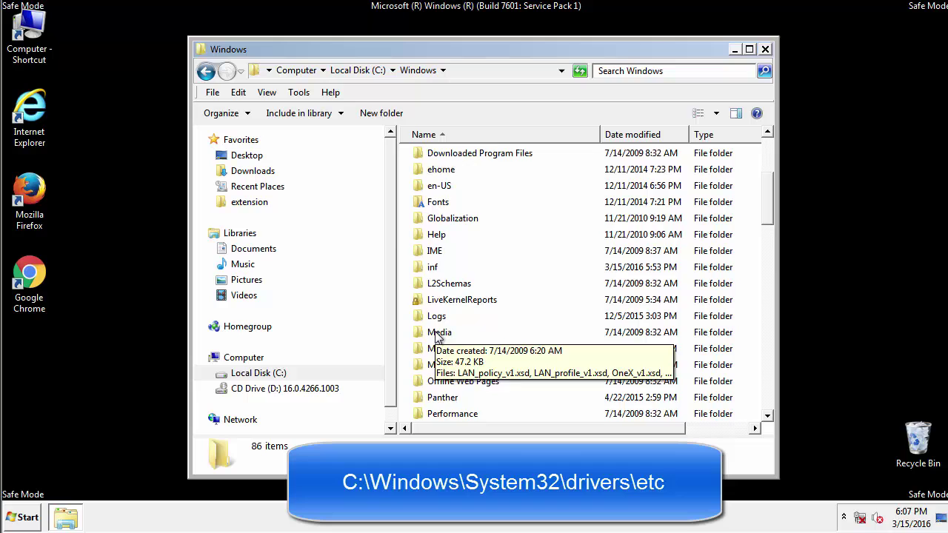
scroll(437, 335, "down", 3)
scroll(437, 335, "down", 2)
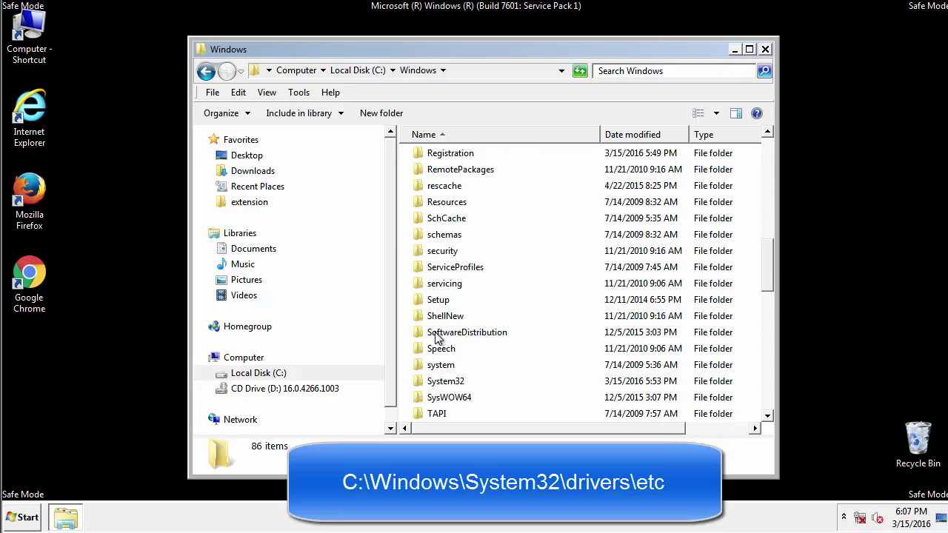
double_click(445, 380)
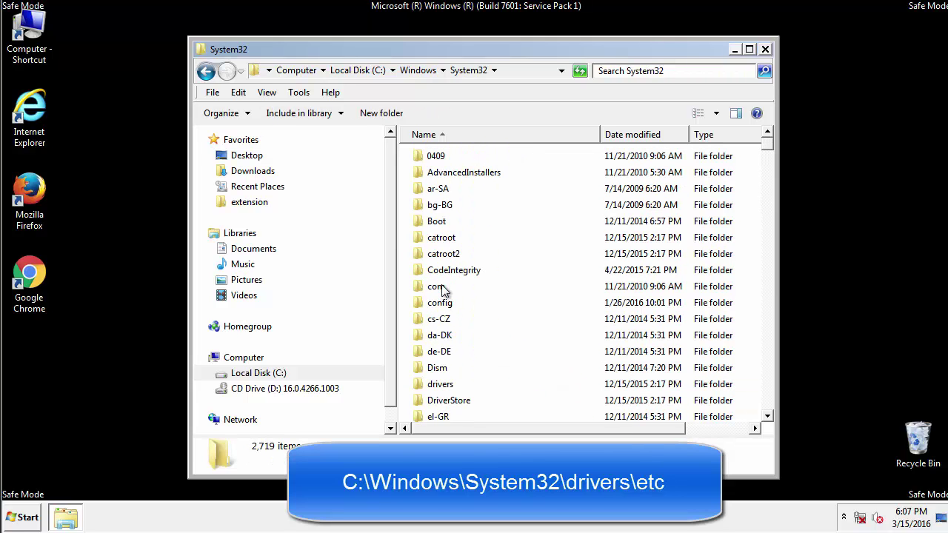
left_click(442, 389)
double_click(442, 386)
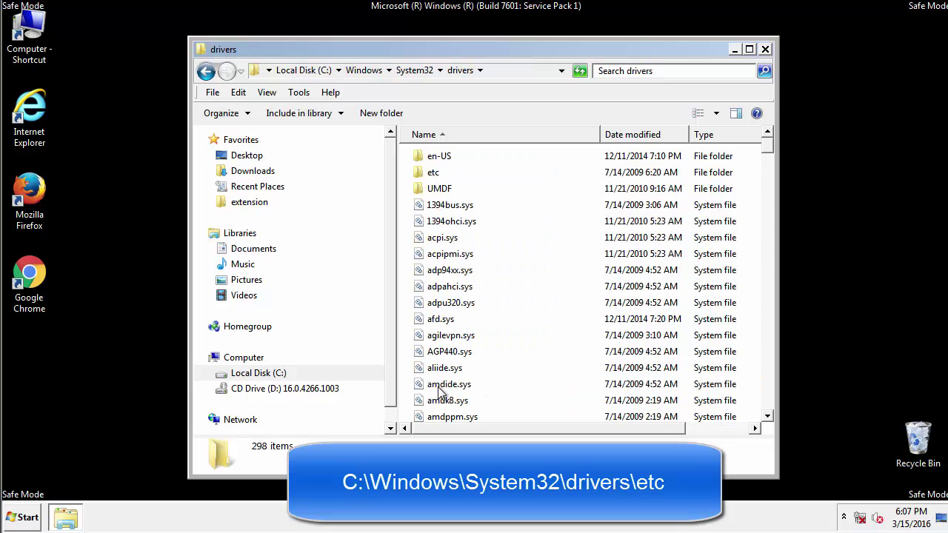
double_click(431, 173)
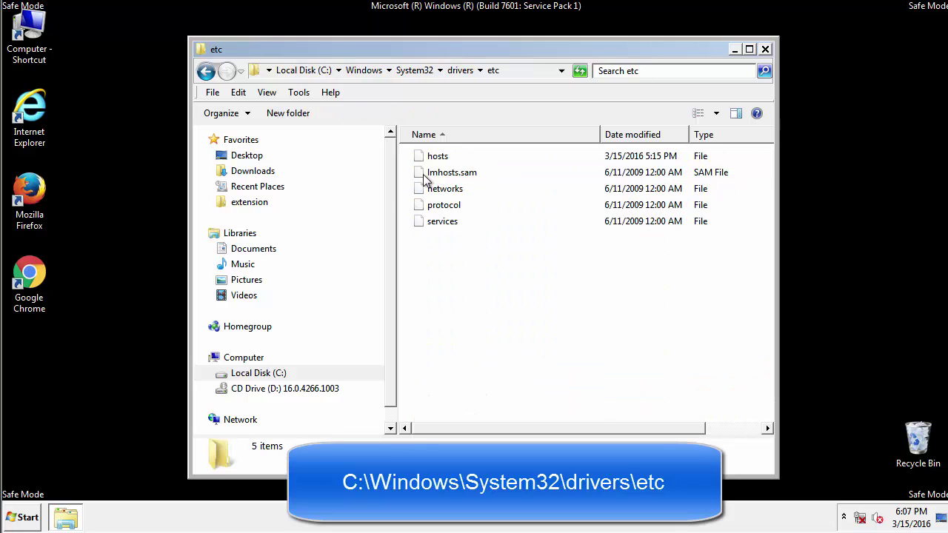
double_click(430, 158)
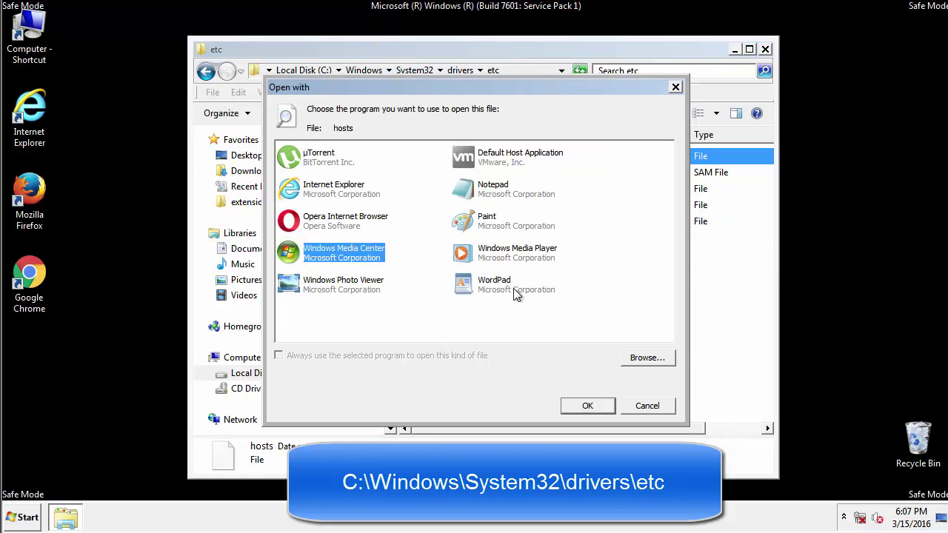
Open the hosts file with Notepad and bring its window fully on screen.
left_click(479, 192)
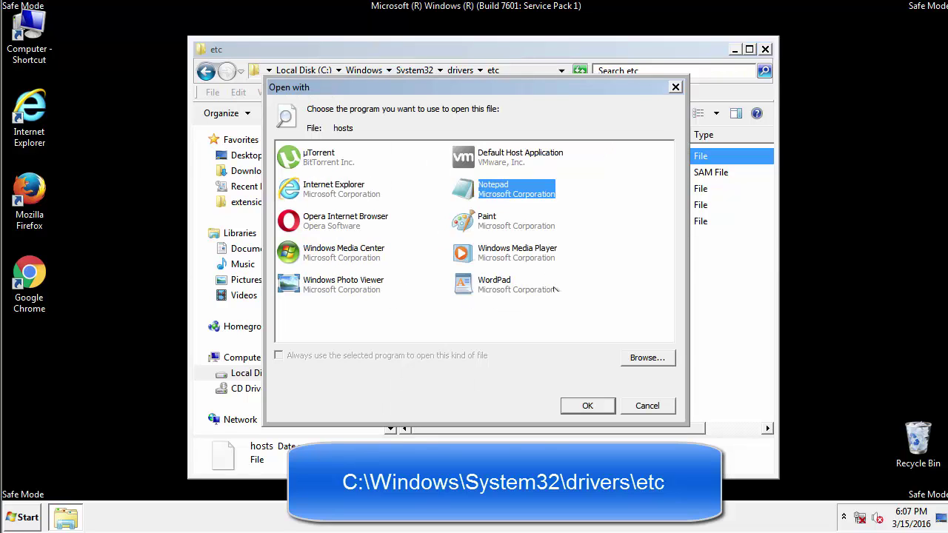
left_click(586, 405)
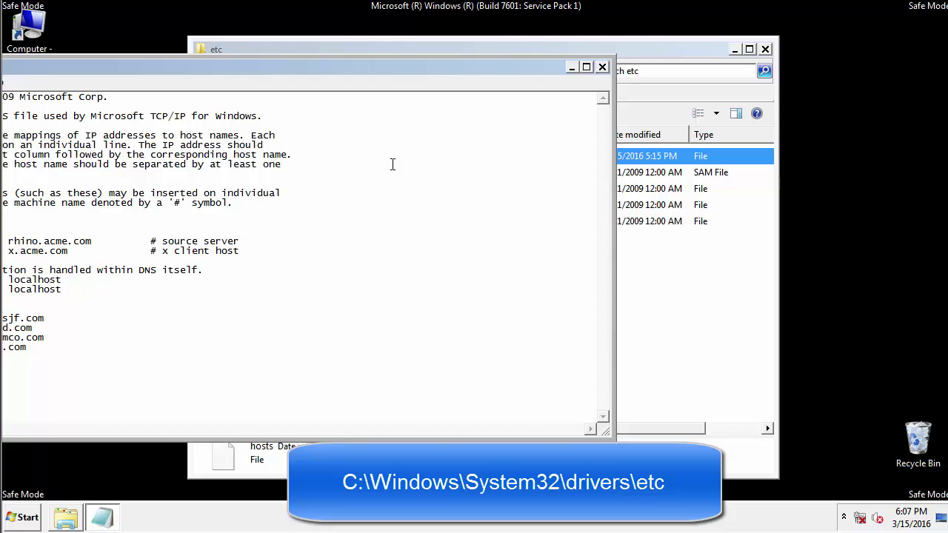
left_click_drag(388, 67, 604, 80)
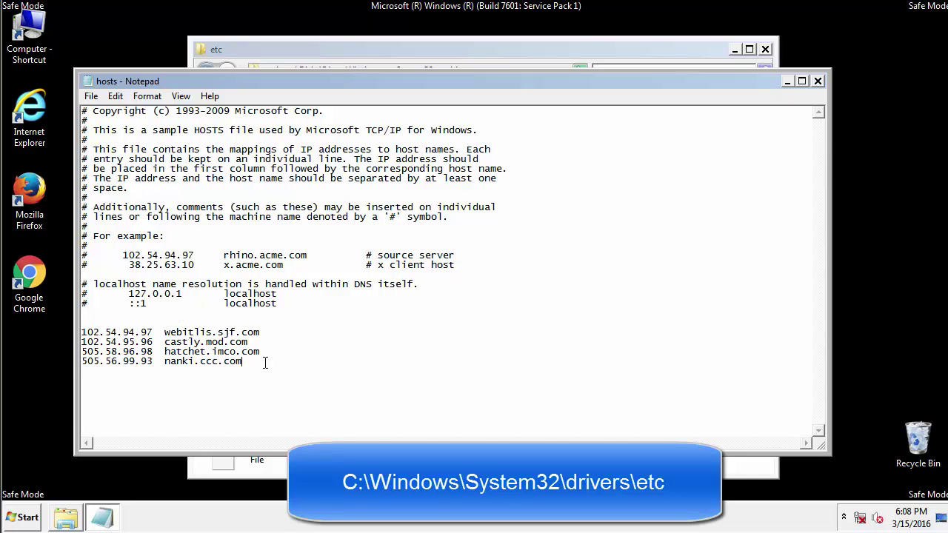
Delete the four added host lines, save hosts, and close the etc folder.
left_click_drag(264, 363, 81, 330)
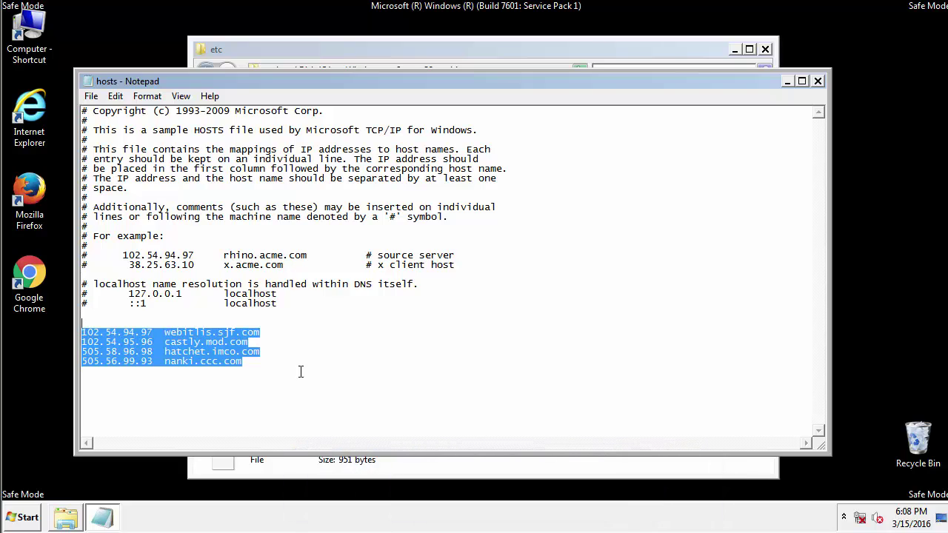
key("Delete")
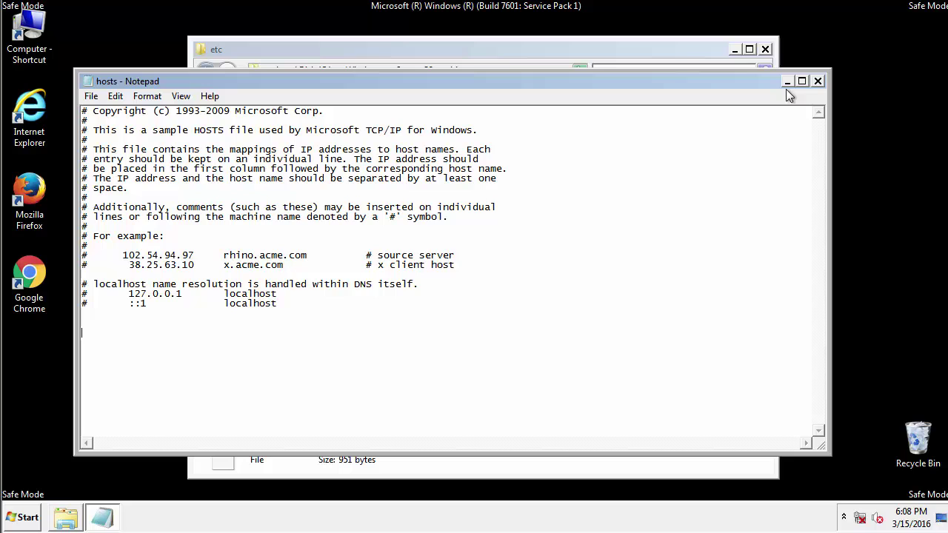
left_click(818, 83)
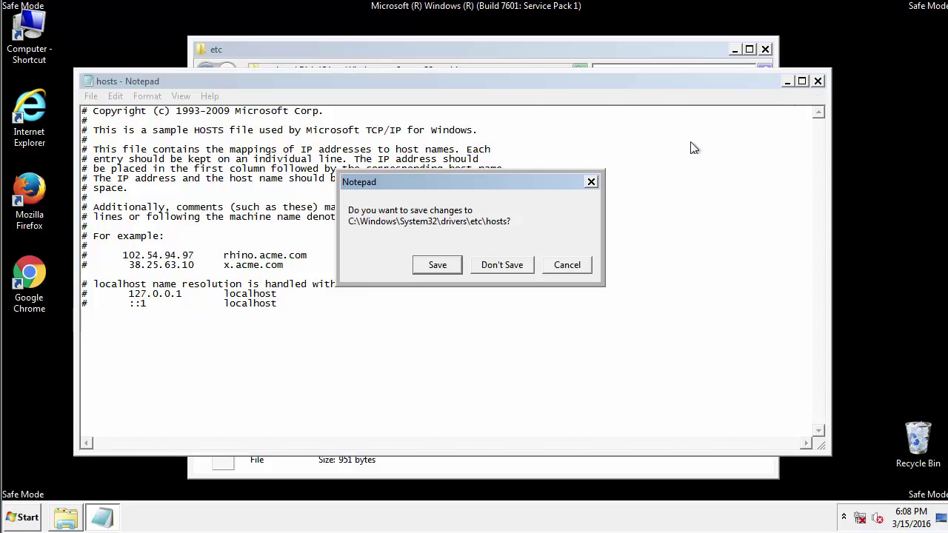
left_click(419, 273)
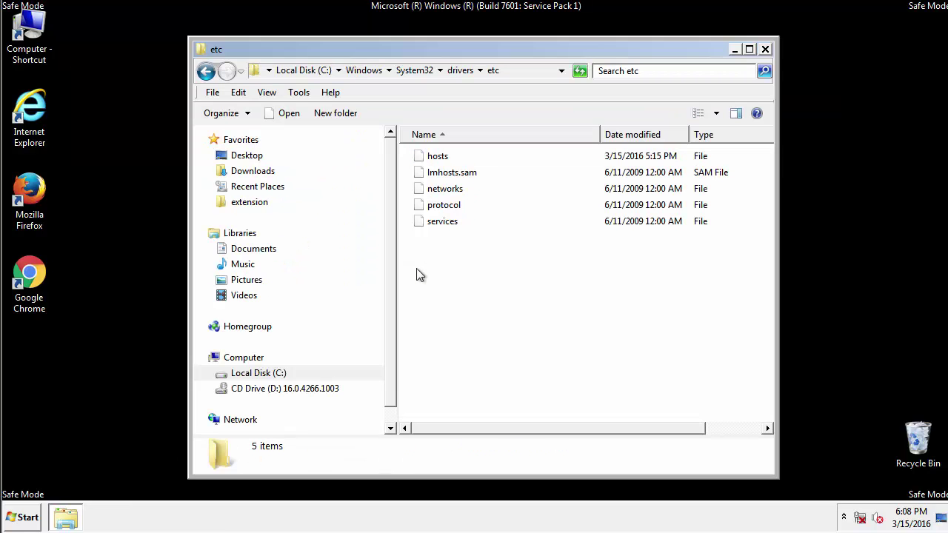
left_click(764, 49)
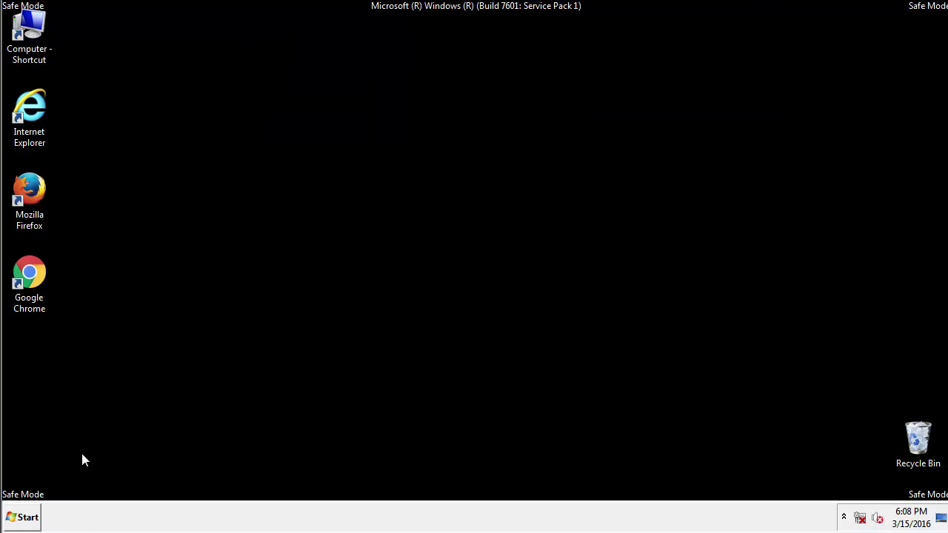
Open the Startup folder from All Programs in an Explorer window.
left_click(23, 518)
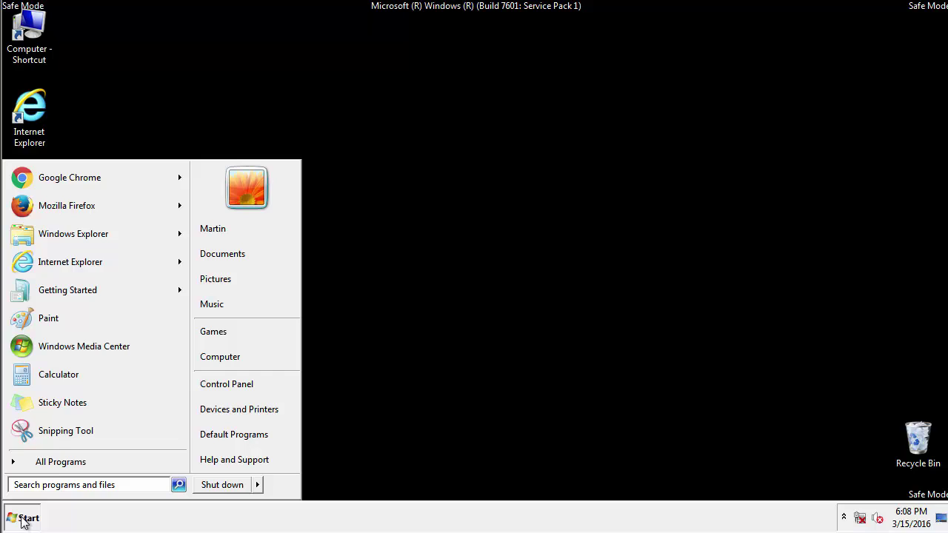
left_click(55, 467)
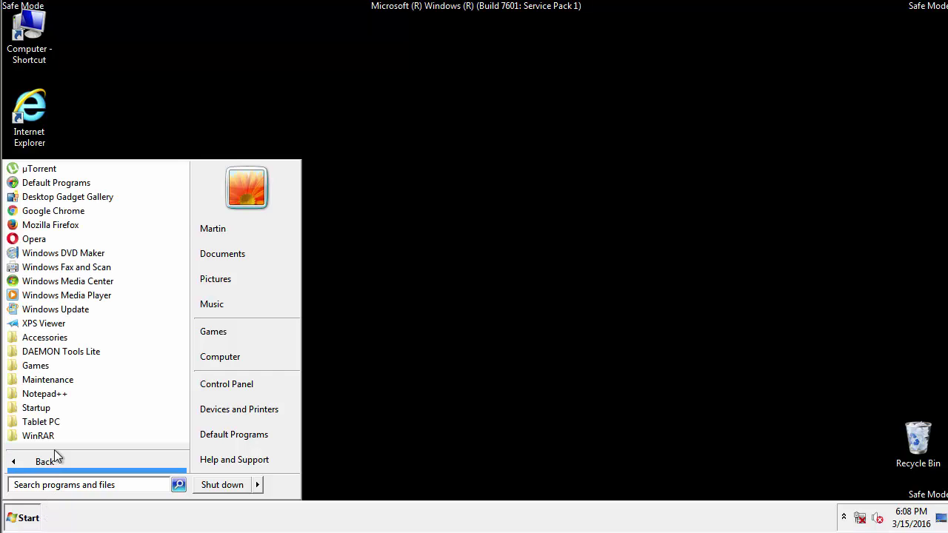
left_click(43, 408)
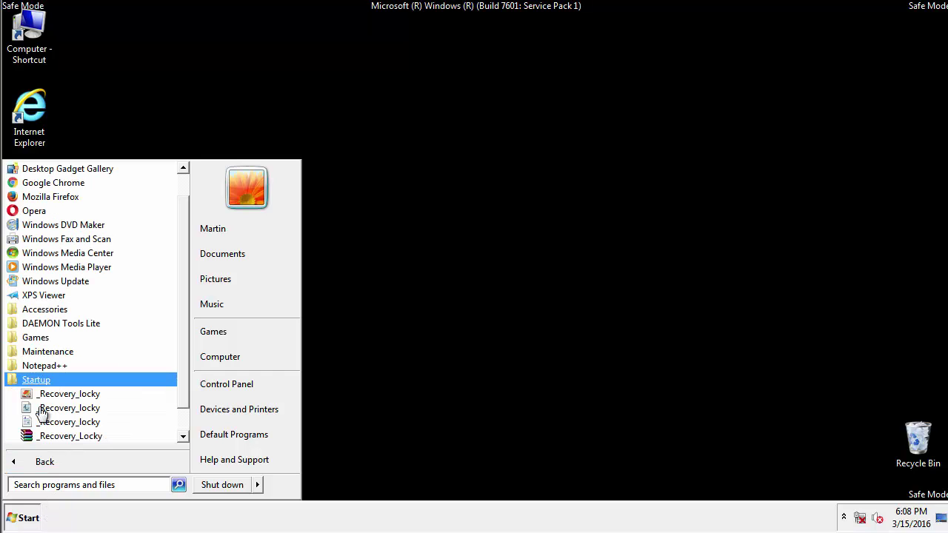
right_click(40, 380)
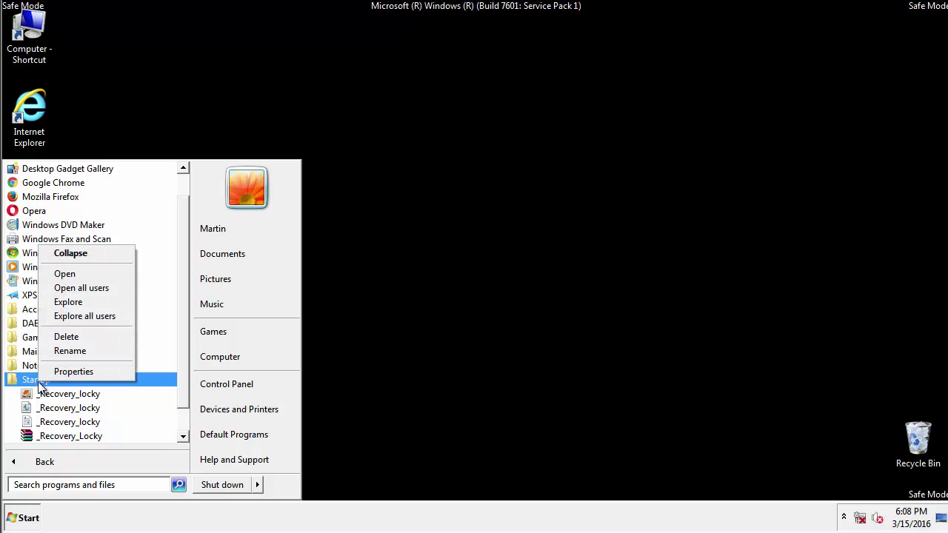
left_click(97, 273)
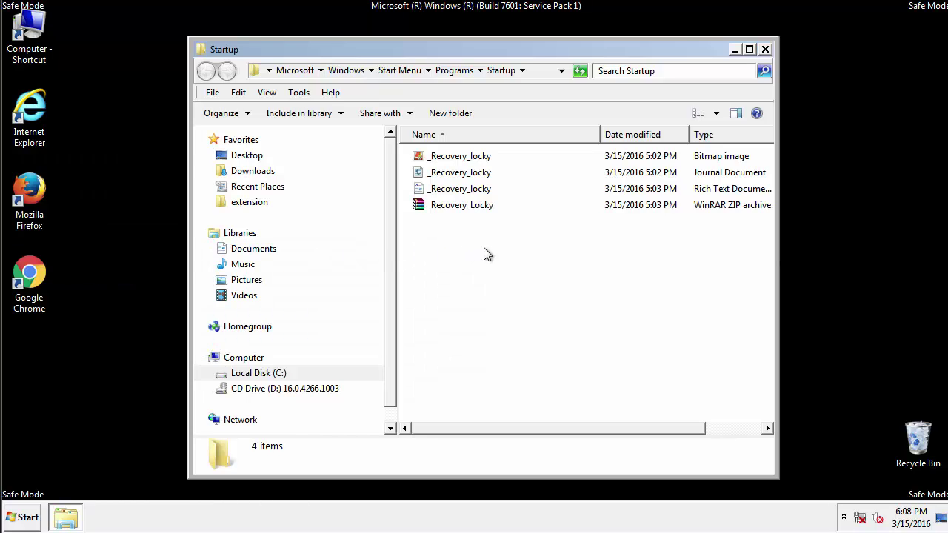
Delete all four _Recovery_locky files to the Recycle Bin.
left_click_drag(481, 241, 419, 161)
right_click(419, 162)
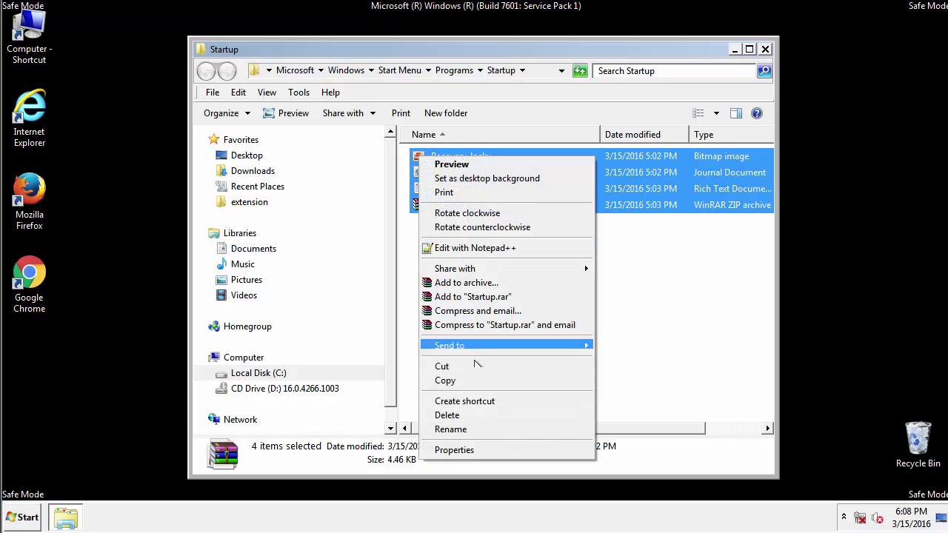
left_click(460, 417)
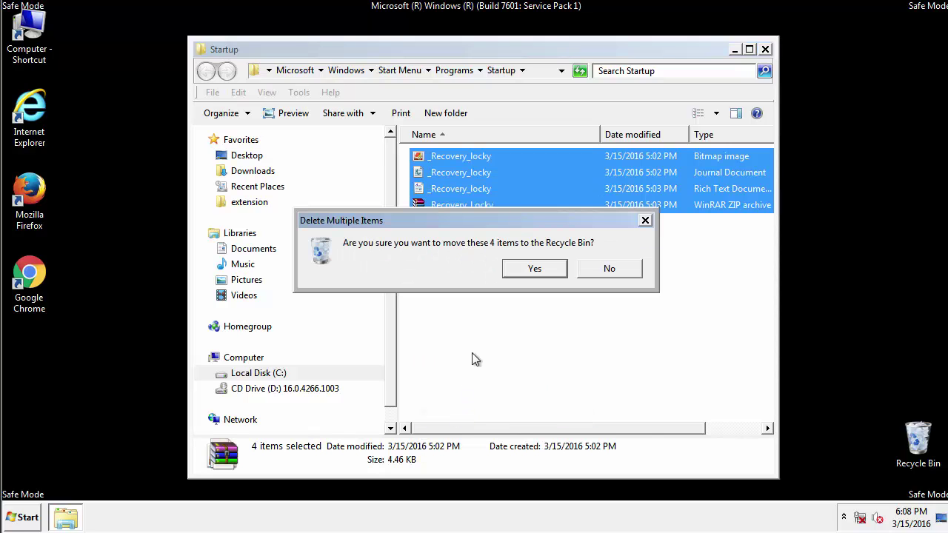
left_click(526, 274)
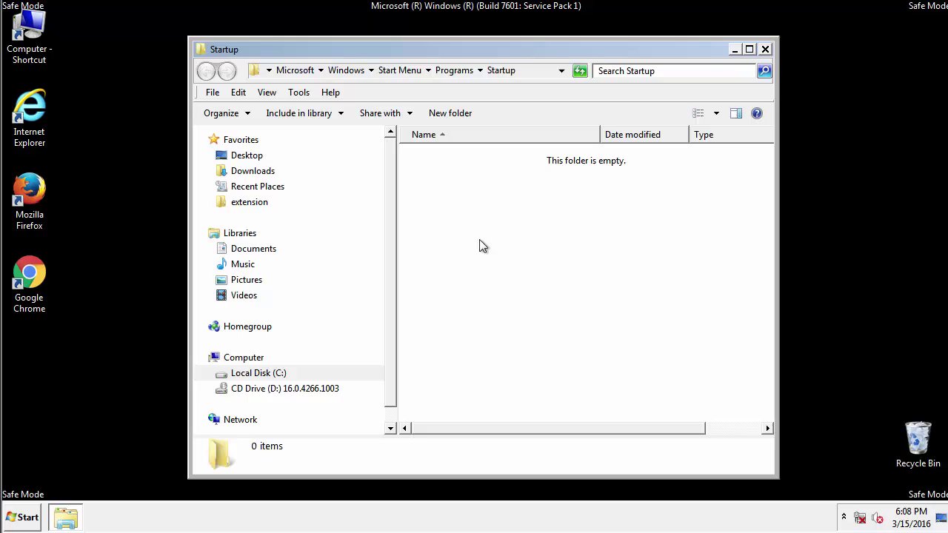
Close the Startup folder and launch Registry Editor via regedit.
left_click(767, 49)
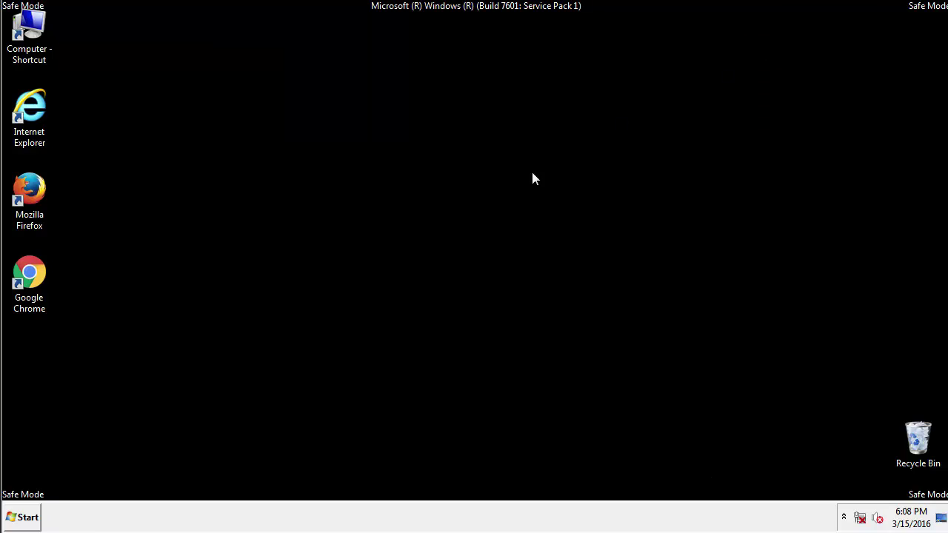
left_click(23, 524)
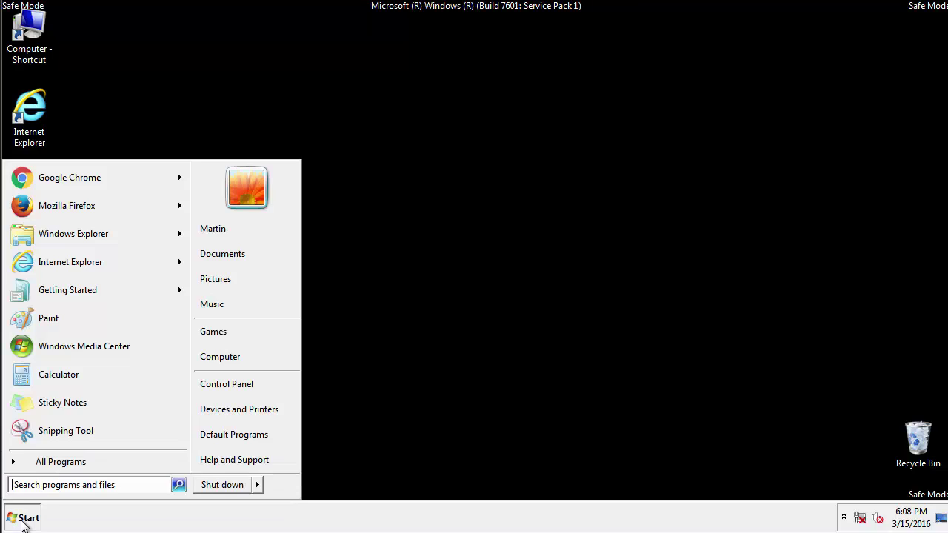
left_click(66, 488)
type("reg")
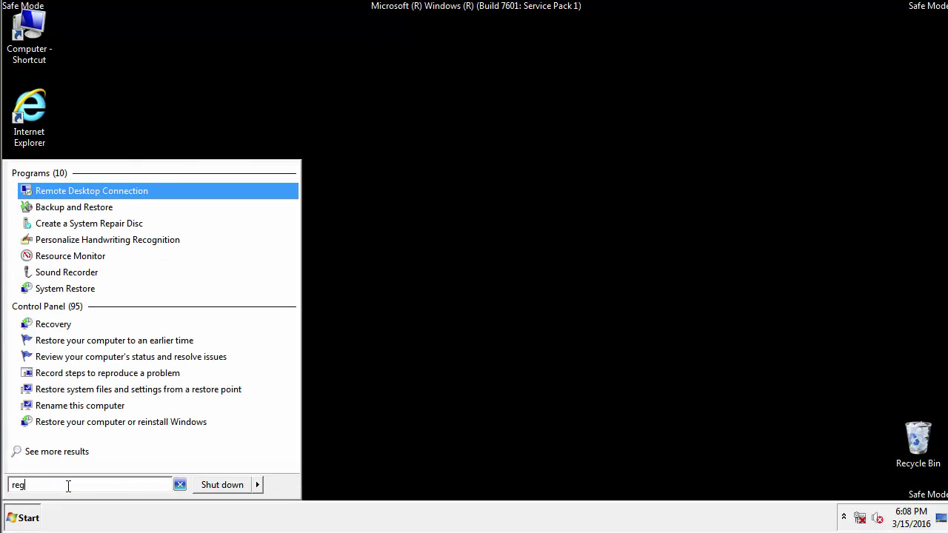
type("edit")
key("Return")
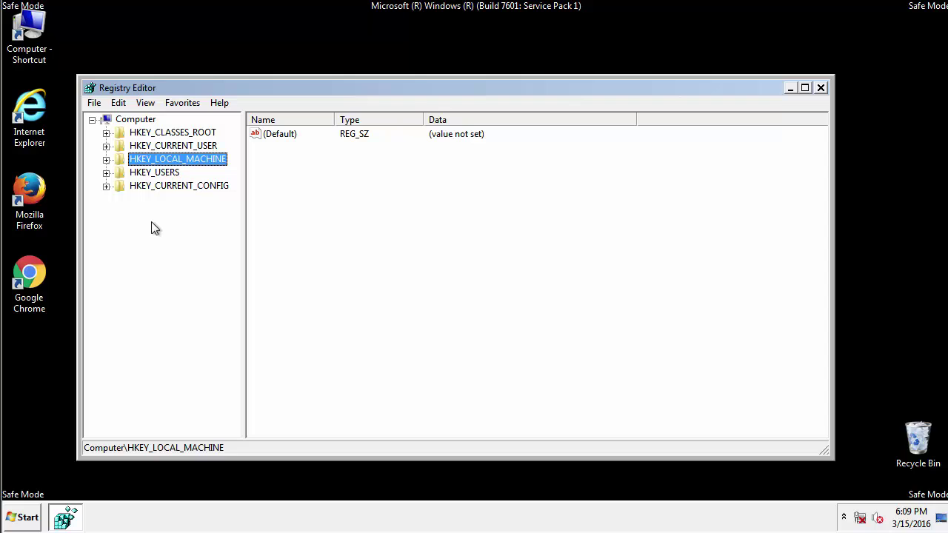
Expand HKEY_LOCAL_MACHINE > SOFTWARE > Microsoft > Windows > CurrentVersion.
left_click(106, 159)
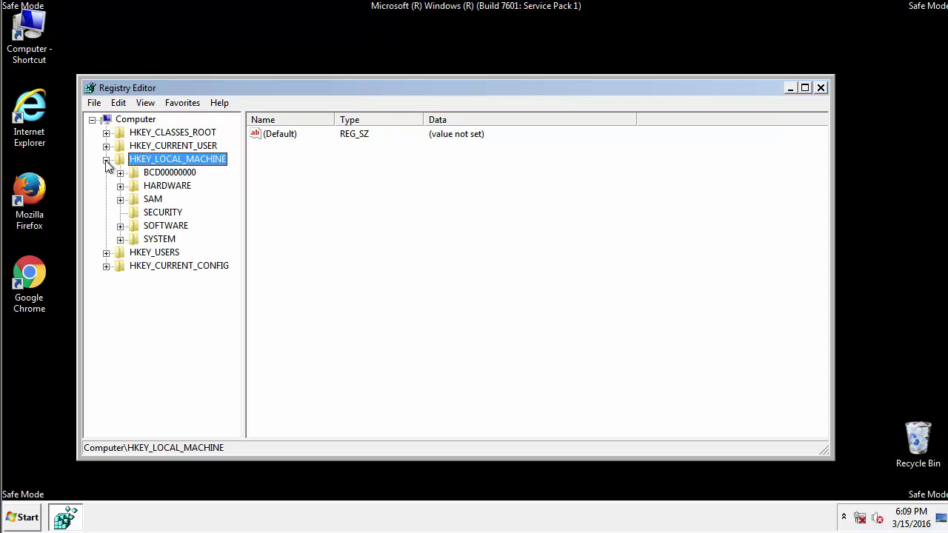
left_click(120, 226)
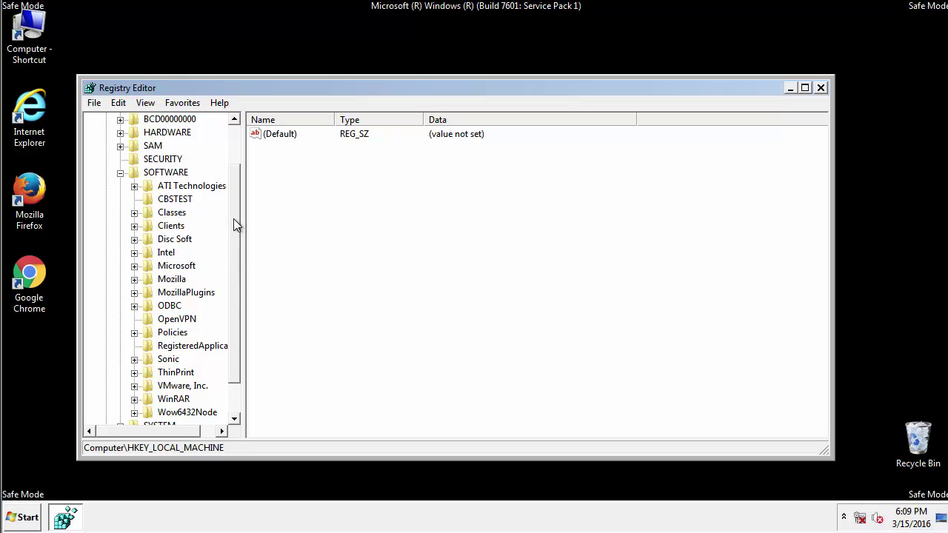
scroll(234, 231, "down", 1)
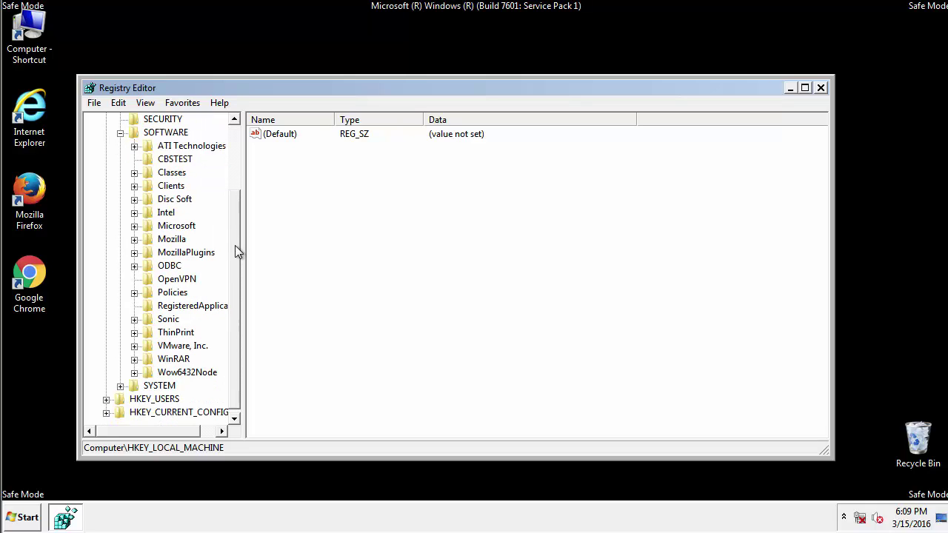
left_click(134, 227)
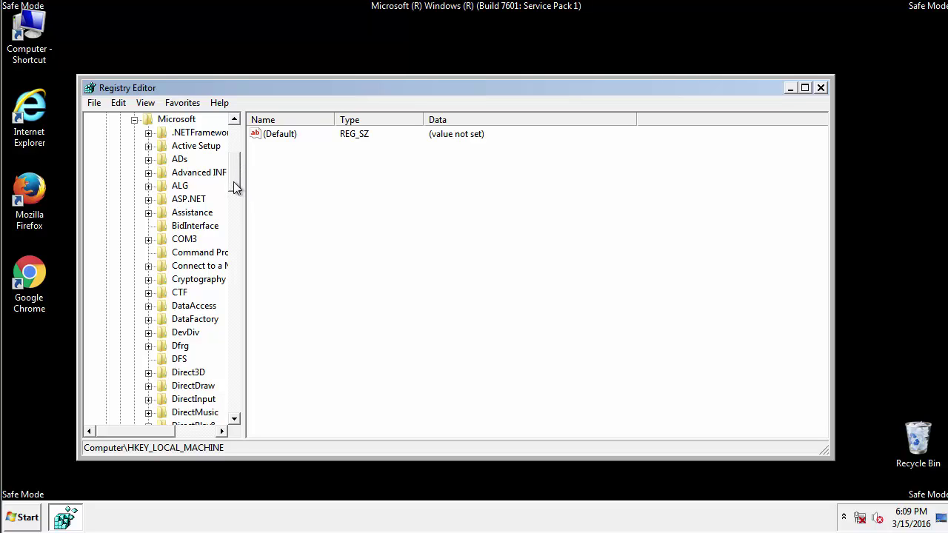
left_click_drag(234, 181, 237, 383)
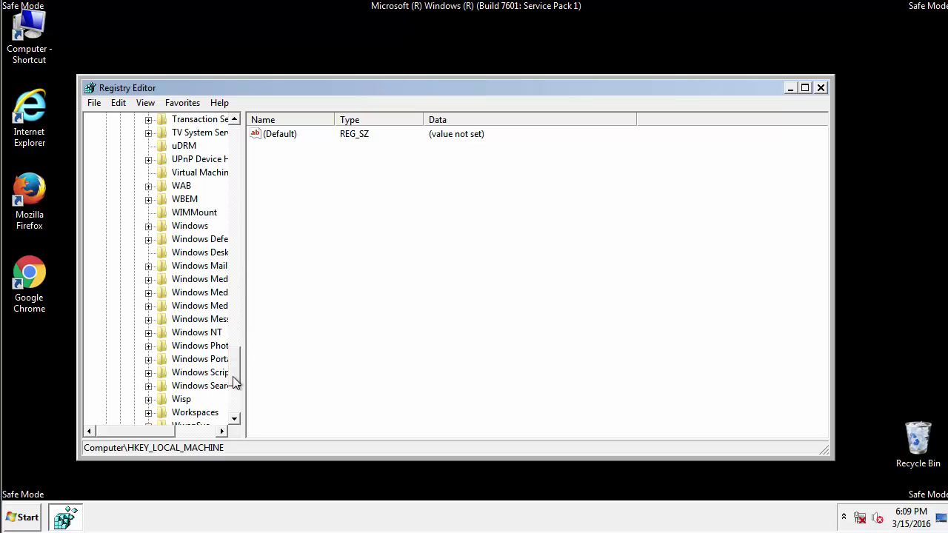
left_click(149, 226)
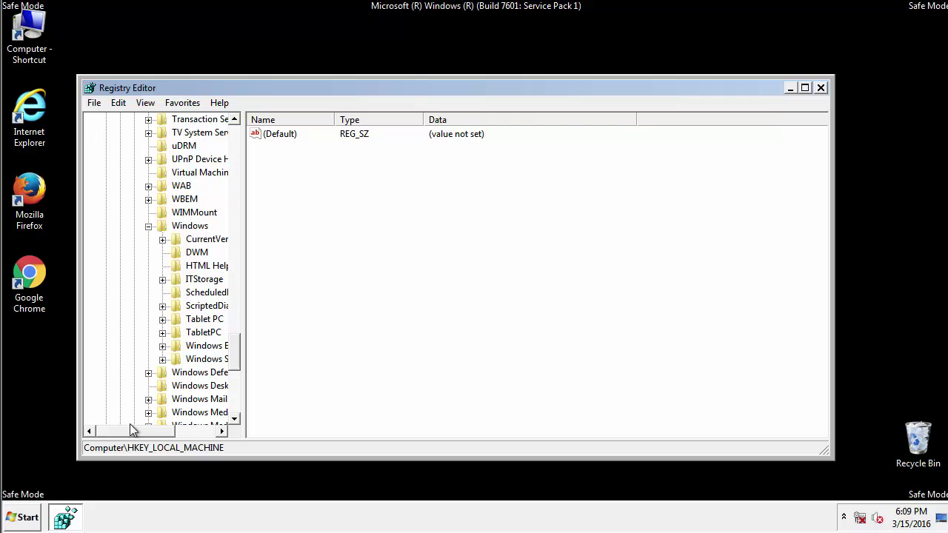
left_click_drag(130, 424, 151, 435)
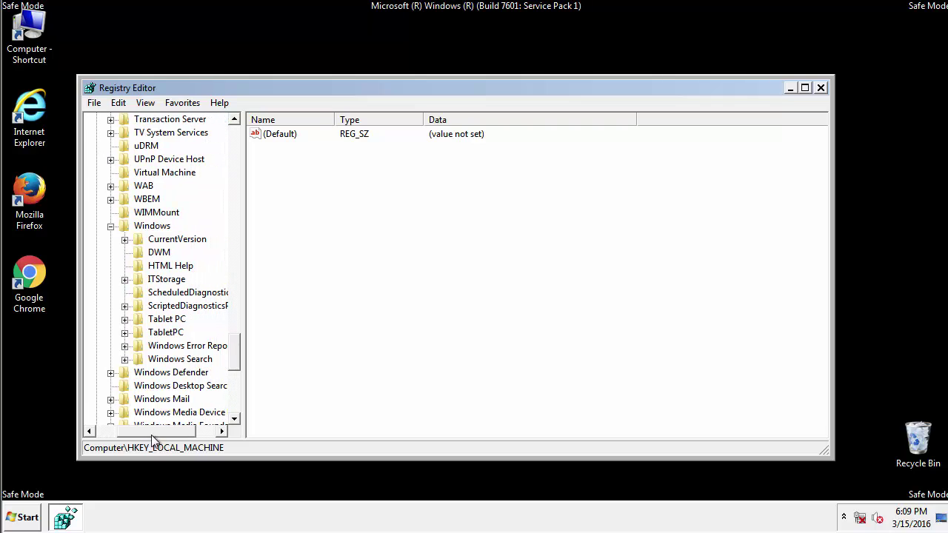
left_click(121, 239)
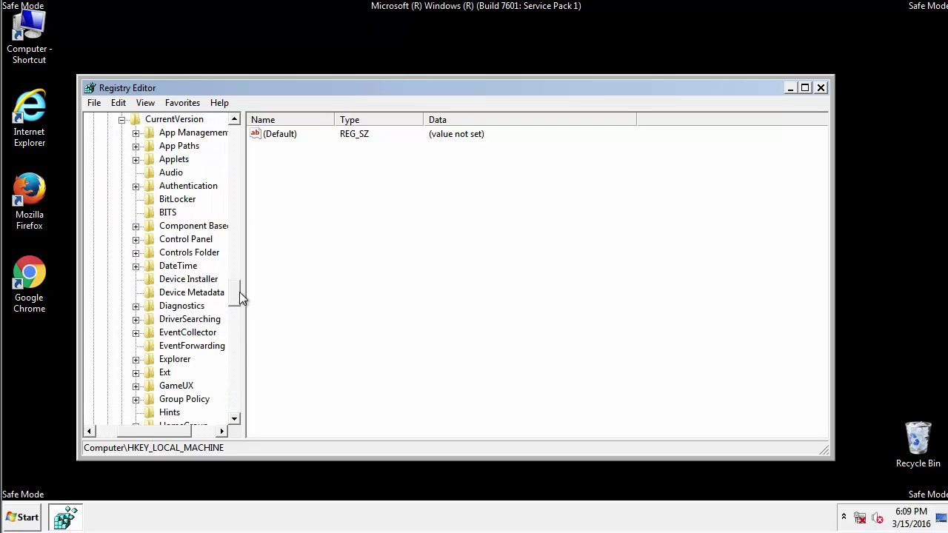
left_click_drag(239, 293, 234, 342)
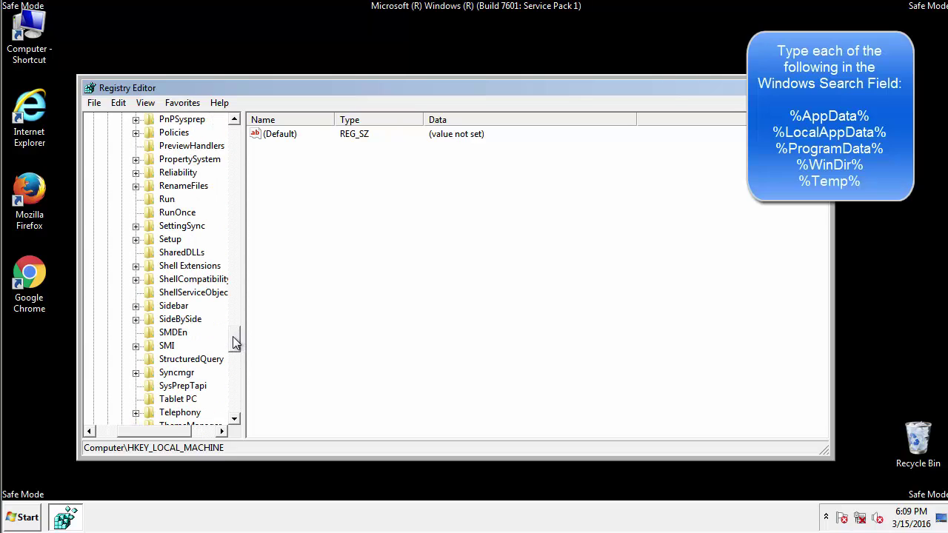
Delete the tappi.loc value from the HKLM CurrentVersion\Run key.
left_click(156, 200)
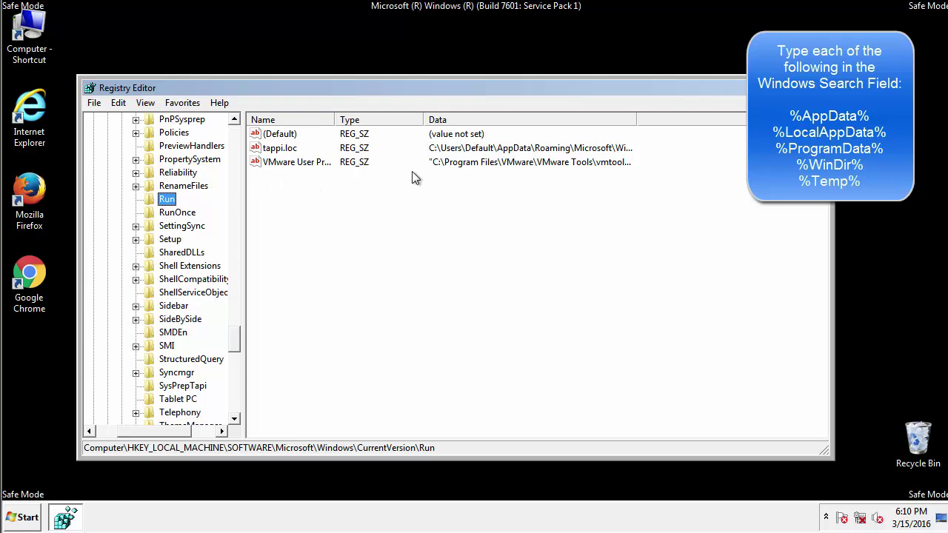
left_click(281, 152)
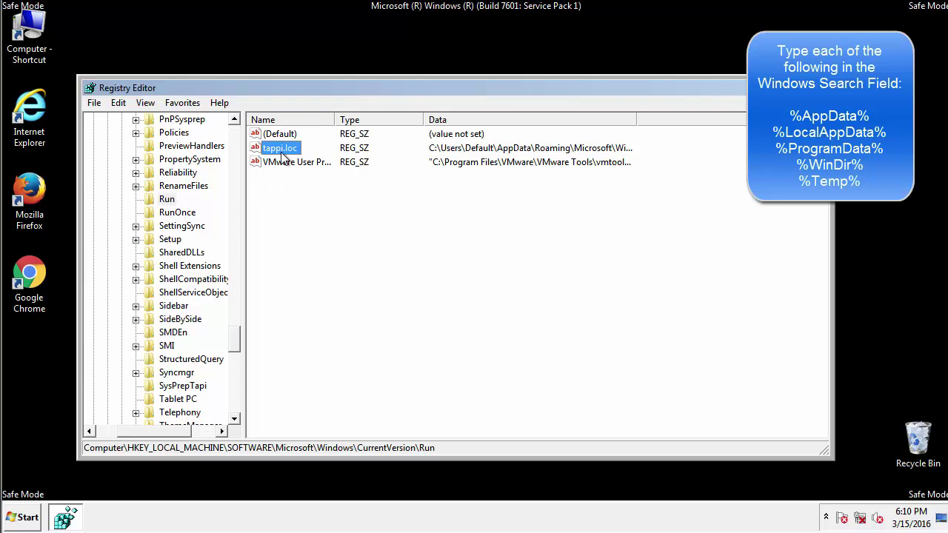
right_click(276, 152)
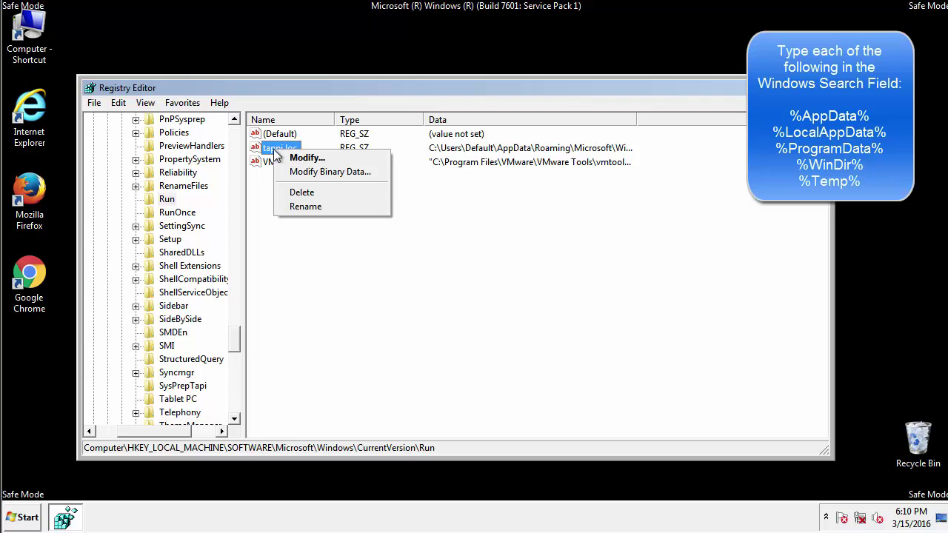
left_click(295, 191)
left_click(577, 260)
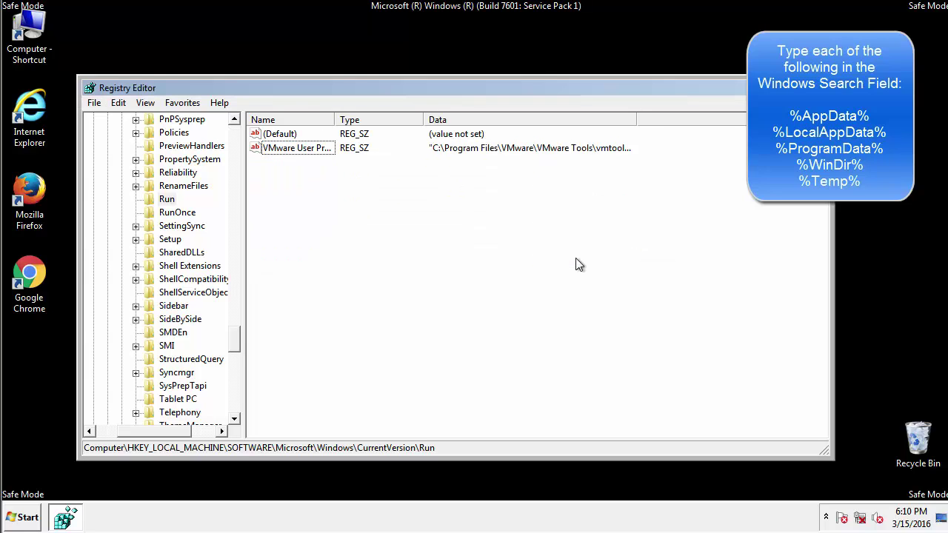
left_click_drag(235, 340, 235, 406)
left_click_drag(177, 430, 114, 435)
left_click_drag(236, 403, 241, 141)
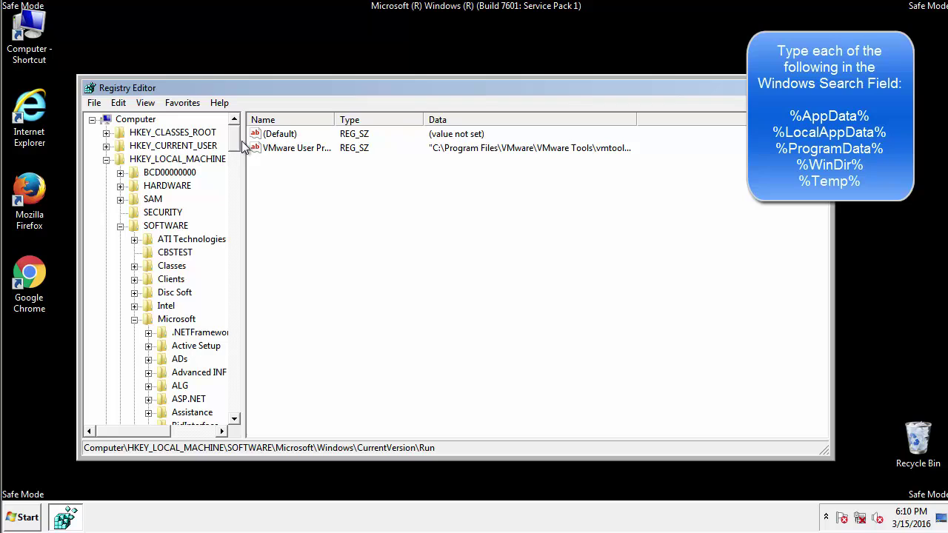
Collapse HKLM and expand HKEY_CURRENT_USER > Software > Microsoft > Windows > CurrentVersion.
left_click(106, 160)
left_click(106, 146)
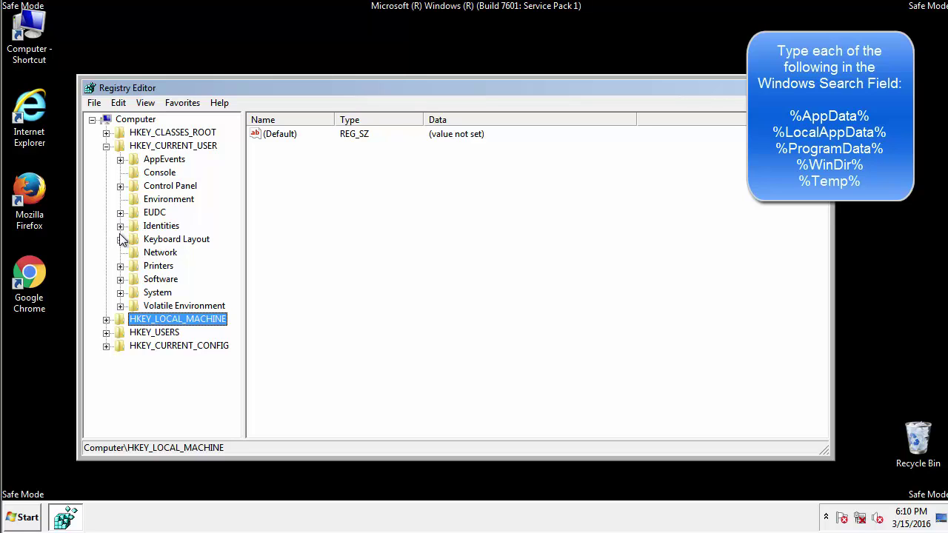
left_click(120, 278)
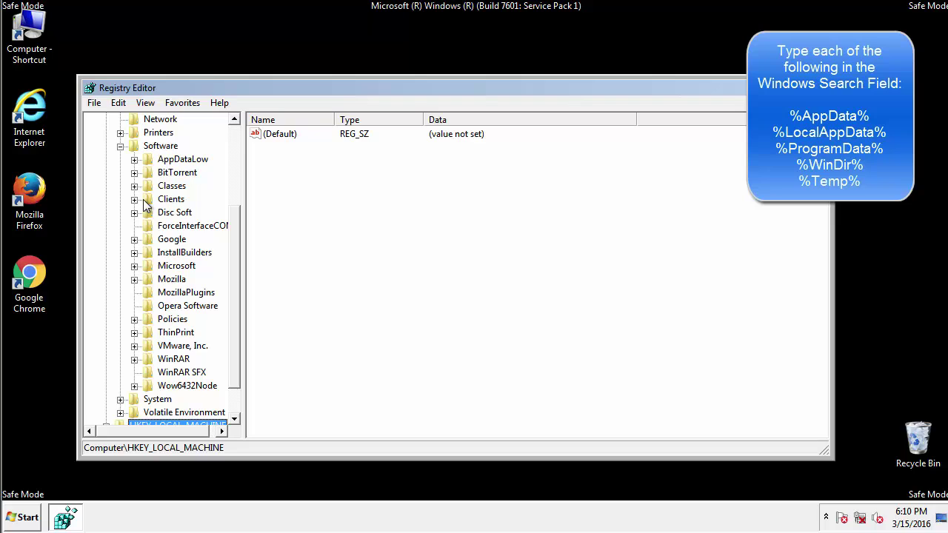
left_click(134, 266)
left_click_drag(233, 215, 235, 315)
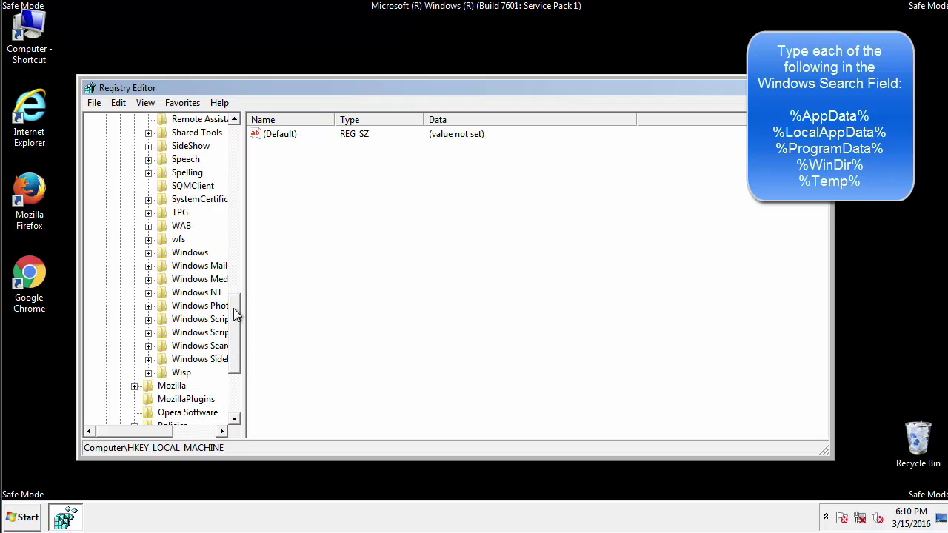
left_click(149, 253)
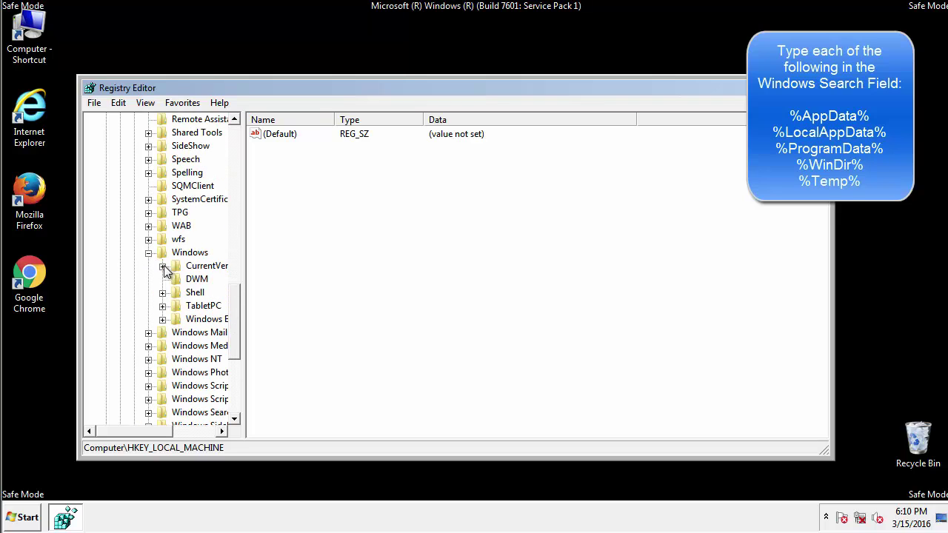
left_click(162, 266)
left_click_drag(145, 432, 165, 429)
Inspect the current user's Run values, finding only DAEMON Tools Lite, then collapse Windows.
left_click(165, 306)
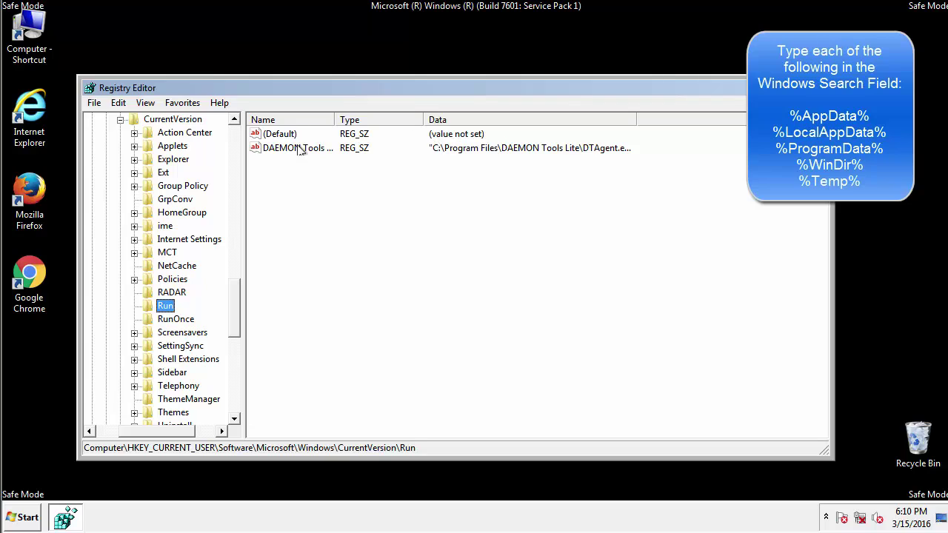
left_click(435, 177)
left_click_drag(277, 216, 300, 169)
left_click_drag(157, 429, 128, 431)
left_click_drag(237, 326, 243, 280)
left_click(146, 346)
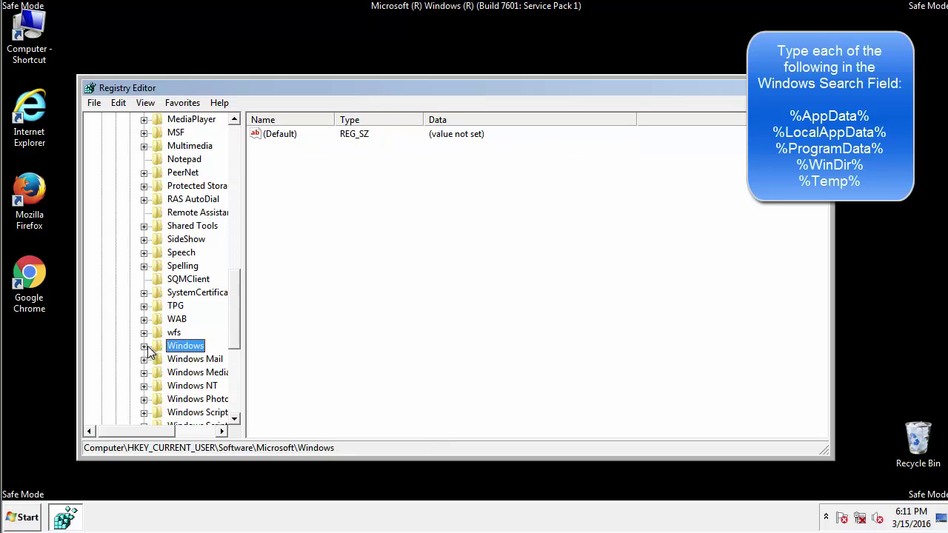
left_click_drag(238, 330, 238, 176)
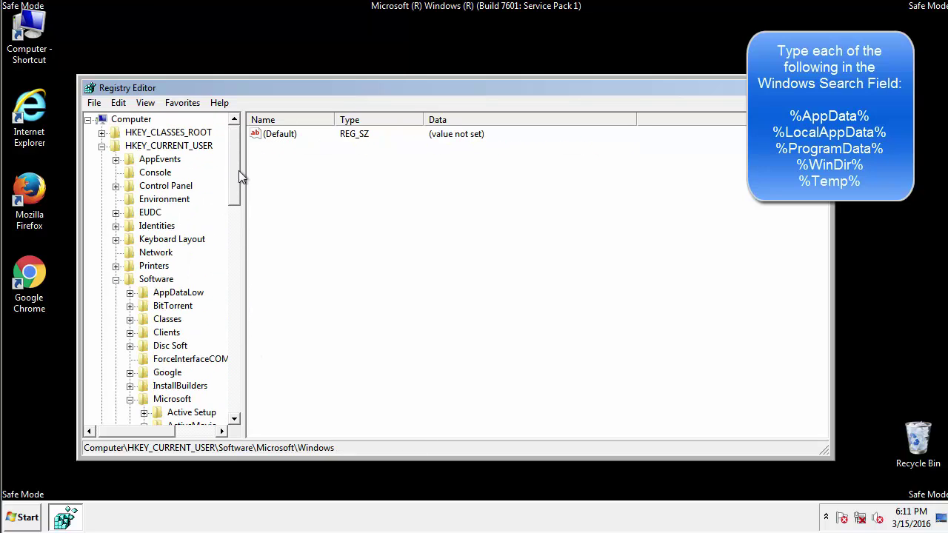
Search the registry for %temp% with Edit > Find.
left_click(123, 104)
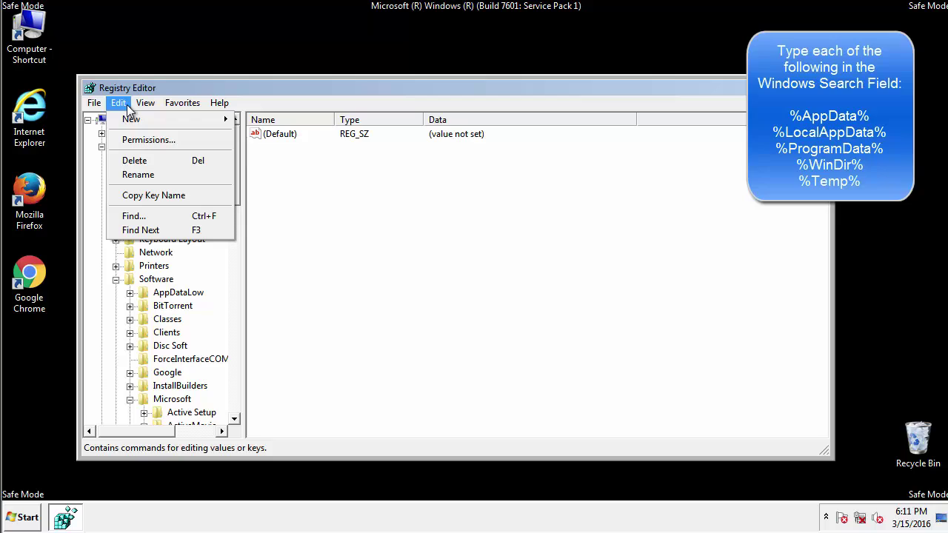
left_click(133, 215)
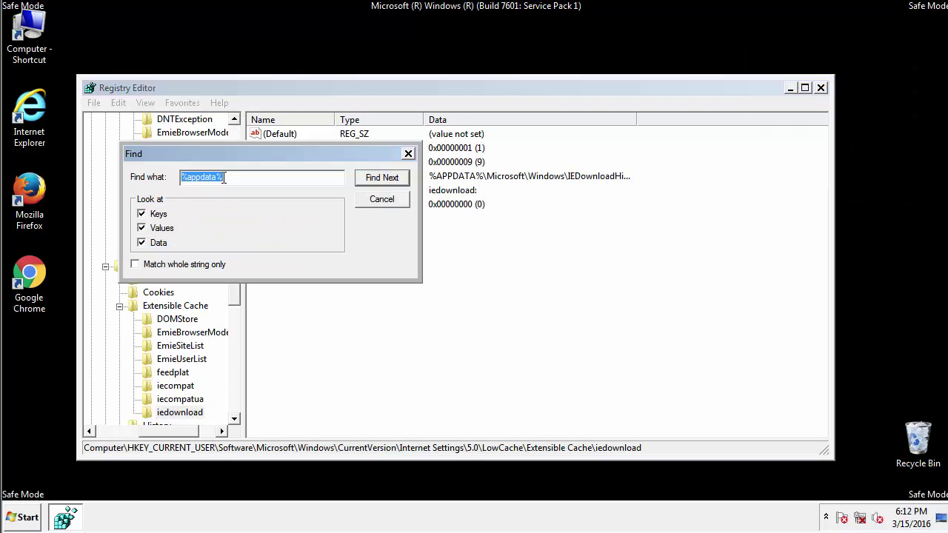
type("%a")
key("Return")
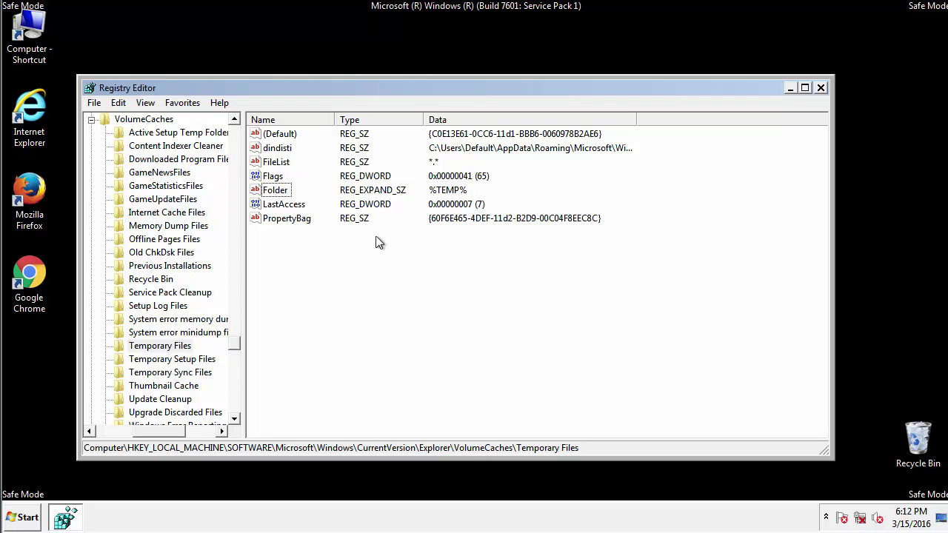
Delete all seven Temporary Files values, dindisti through PropertyBag.
left_click_drag(304, 237, 267, 134)
right_click(268, 133)
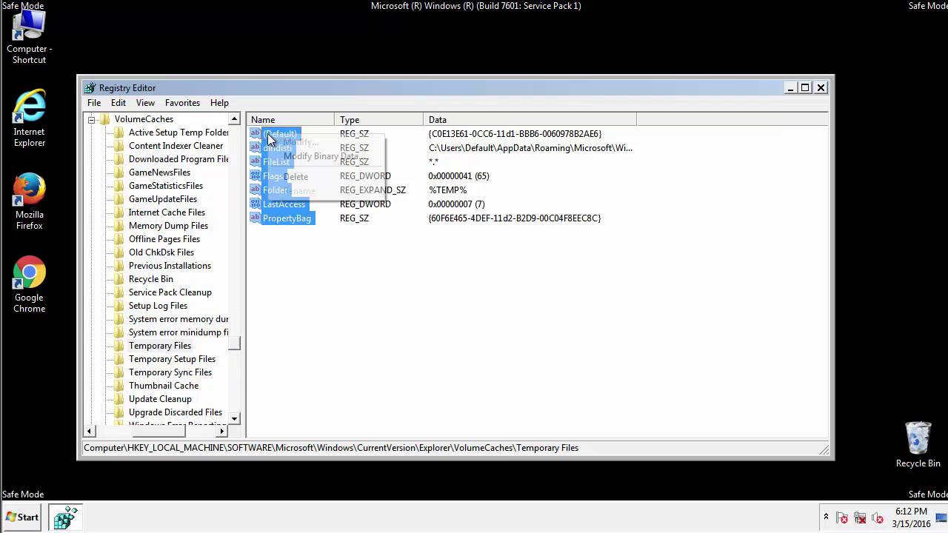
left_click(289, 177)
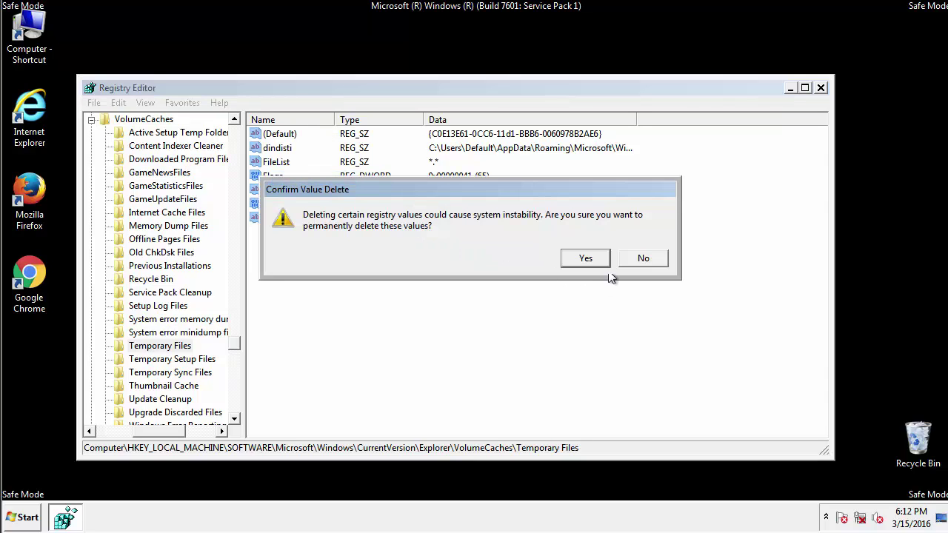
left_click(586, 259)
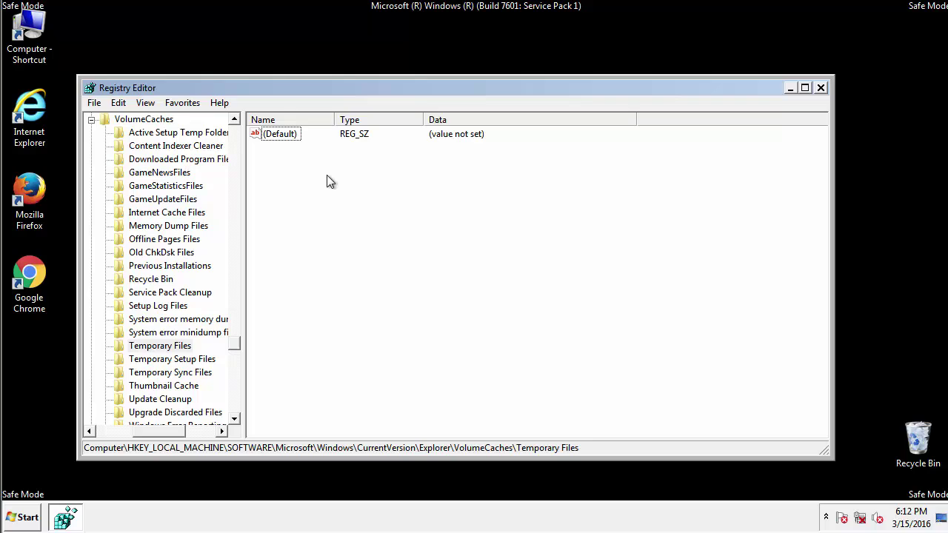
Close Registry Editor and launch System Configuration with msconfig.
left_click(822, 89)
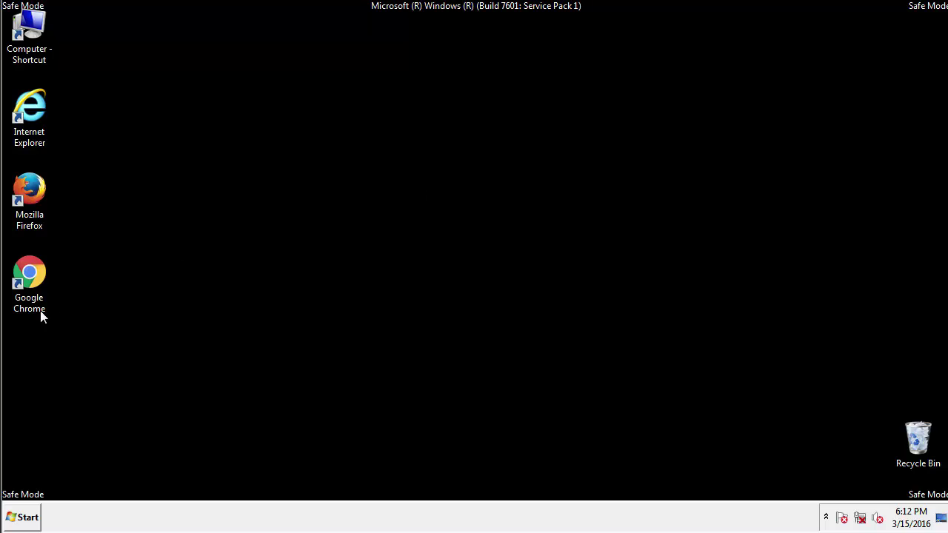
left_click(22, 517)
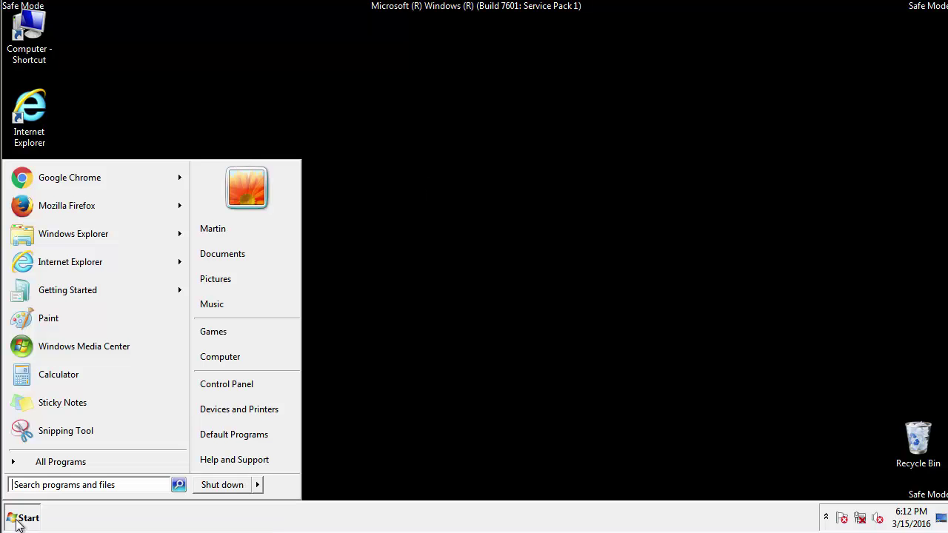
type("msc")
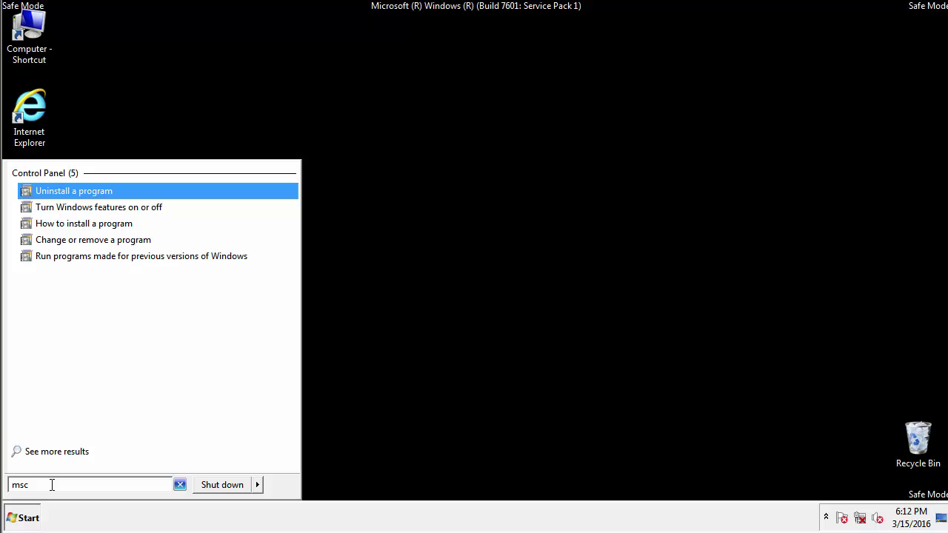
type("onfig")
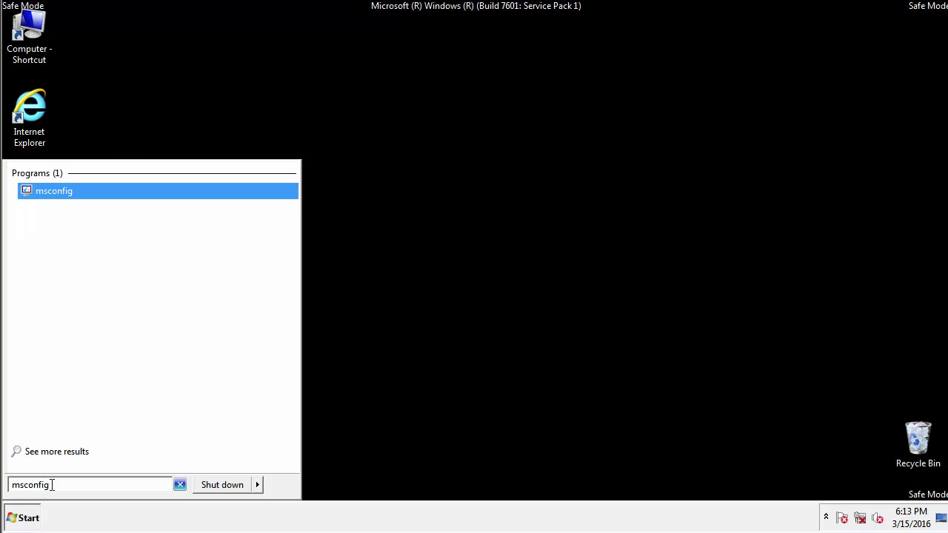
key("Return")
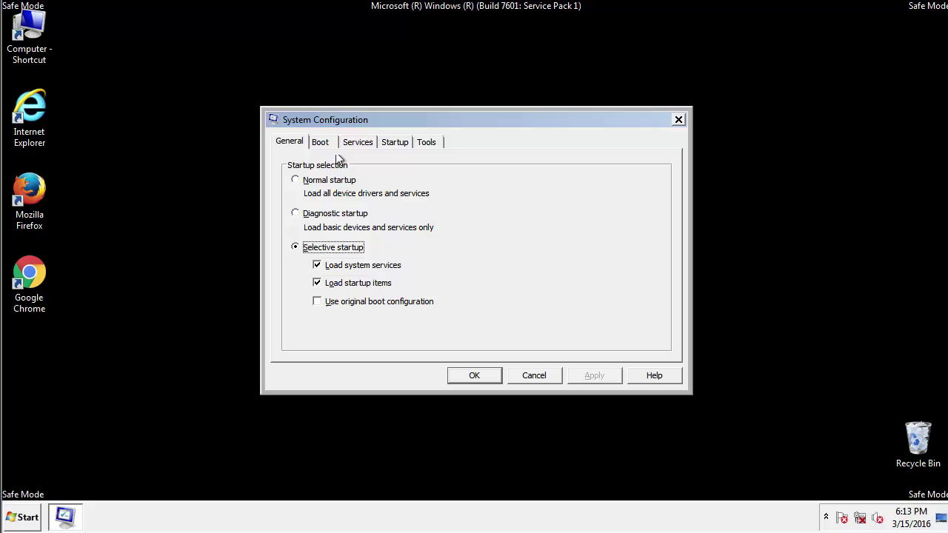
Turn off Safe boot on the Boot tab, apply, and restart Windows.
left_click(320, 142)
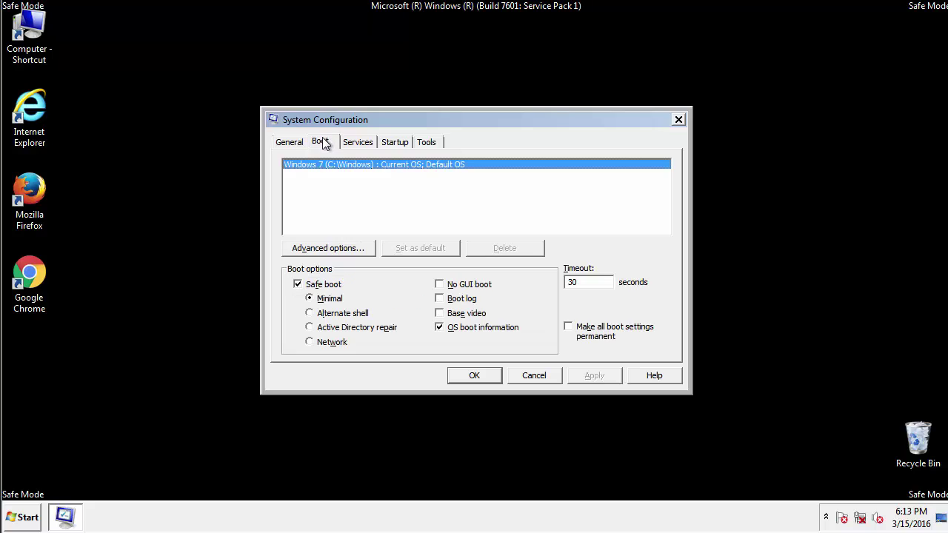
left_click(300, 285)
left_click(597, 374)
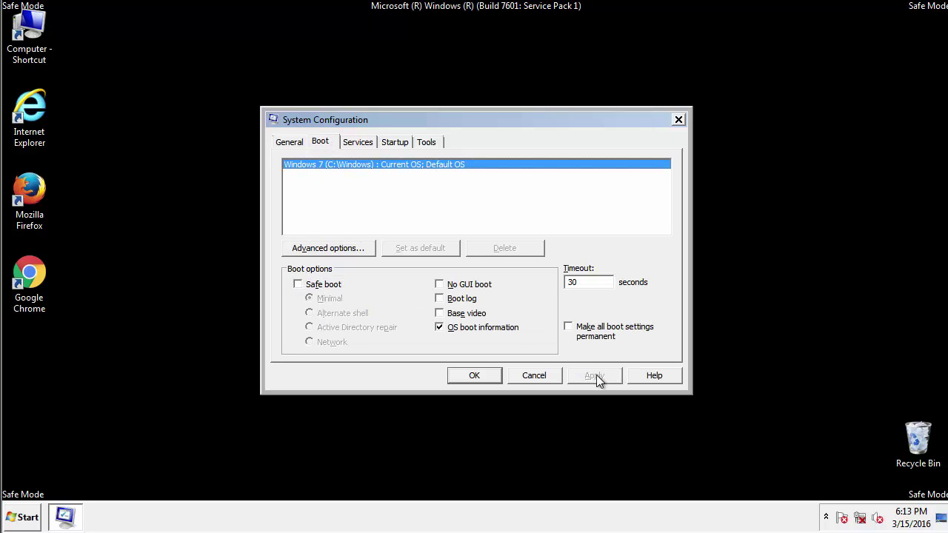
left_click(473, 376)
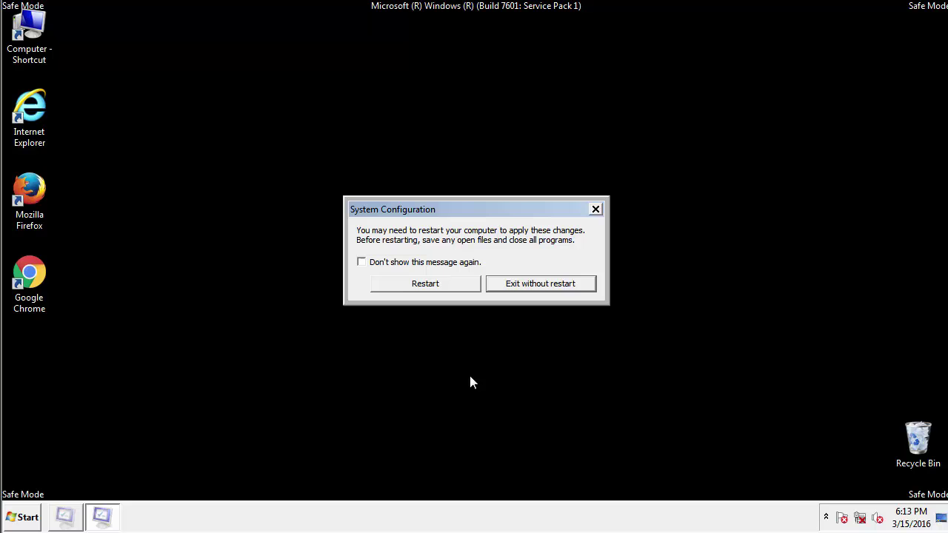
left_click(438, 288)
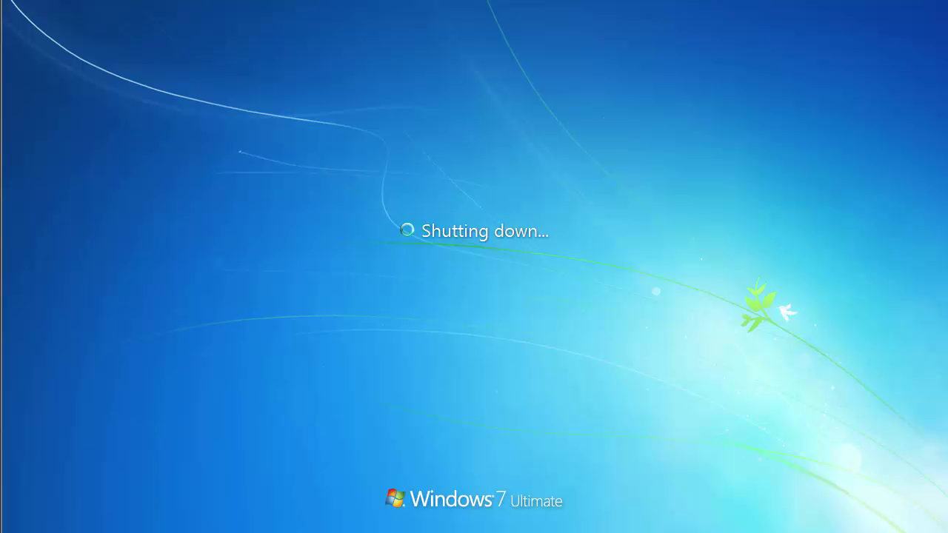